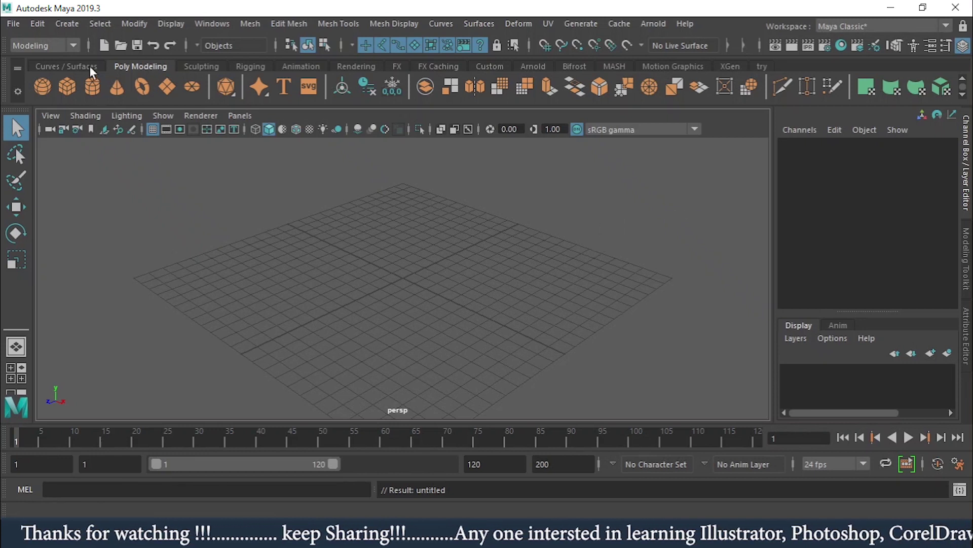
Switch the menu set to FX and play the empty scene's timeline briefly
click(64, 45)
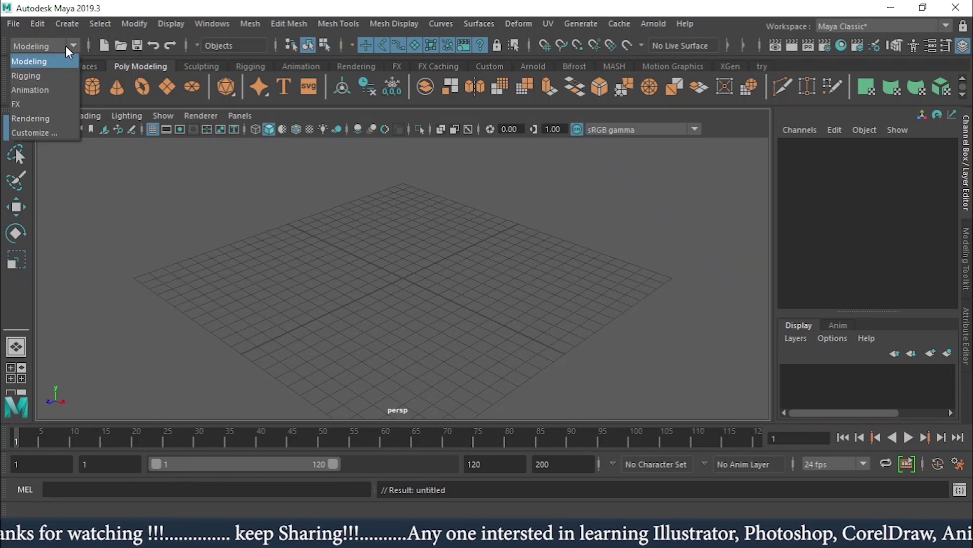
click(18, 103)
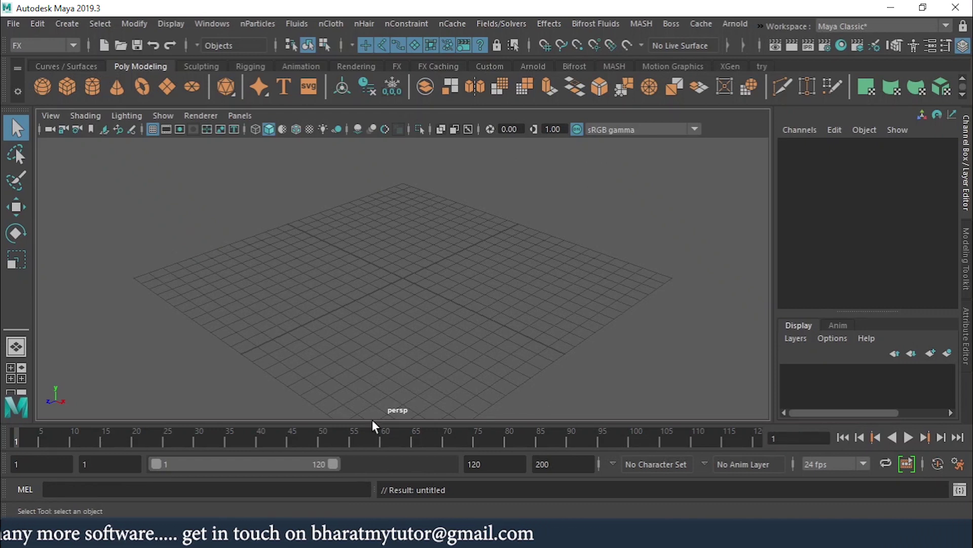
key(alt+v)
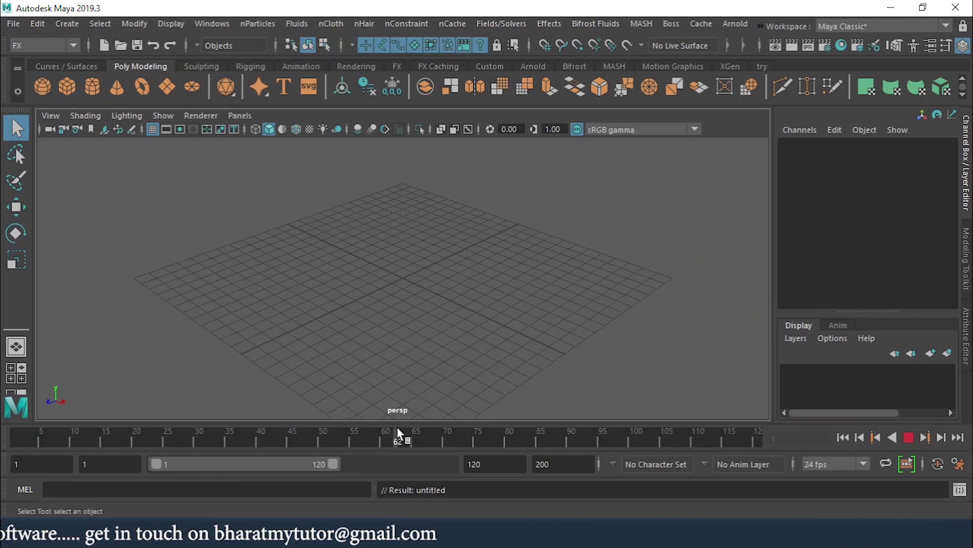
click(423, 442)
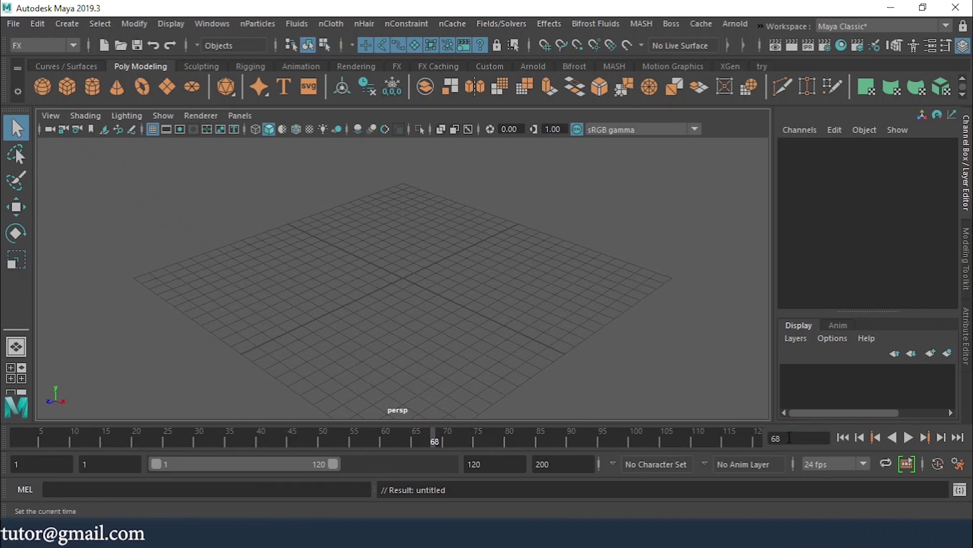
Set the Time Slider playback speed to Play every frame and save the preferences
click(959, 464)
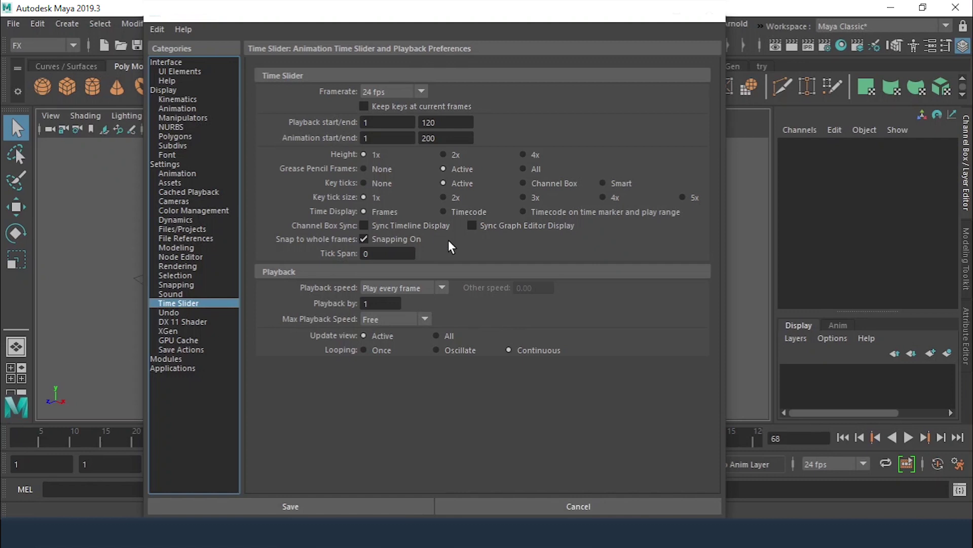
click(412, 285)
click(406, 318)
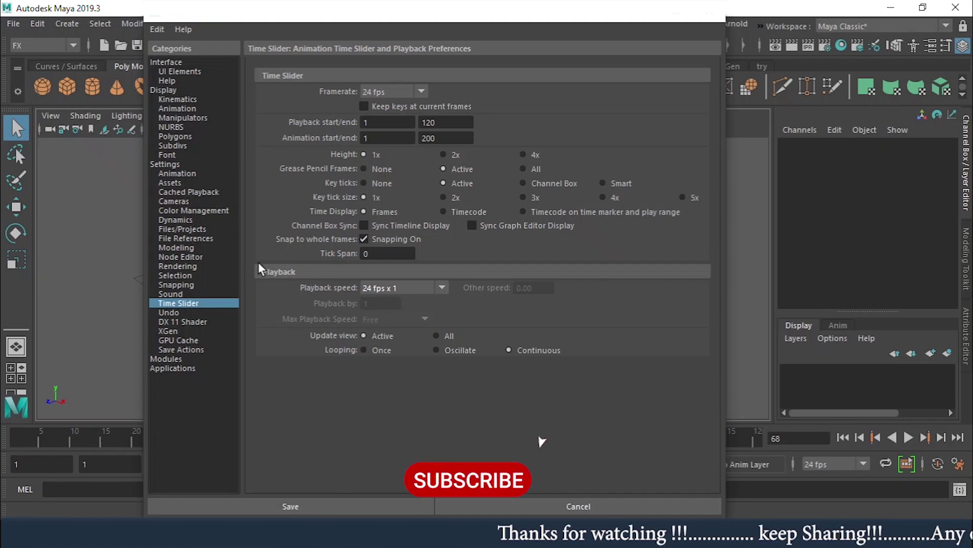
click(426, 287)
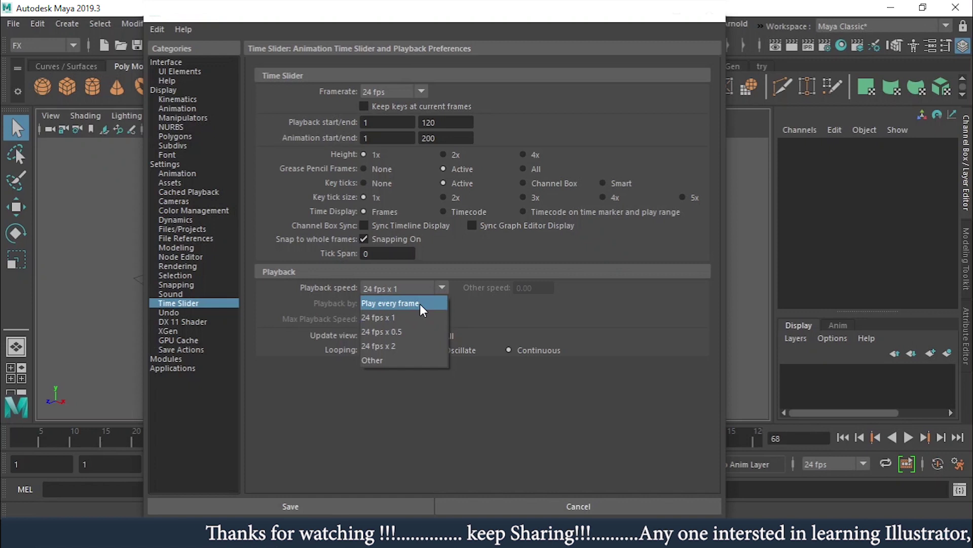
click(420, 304)
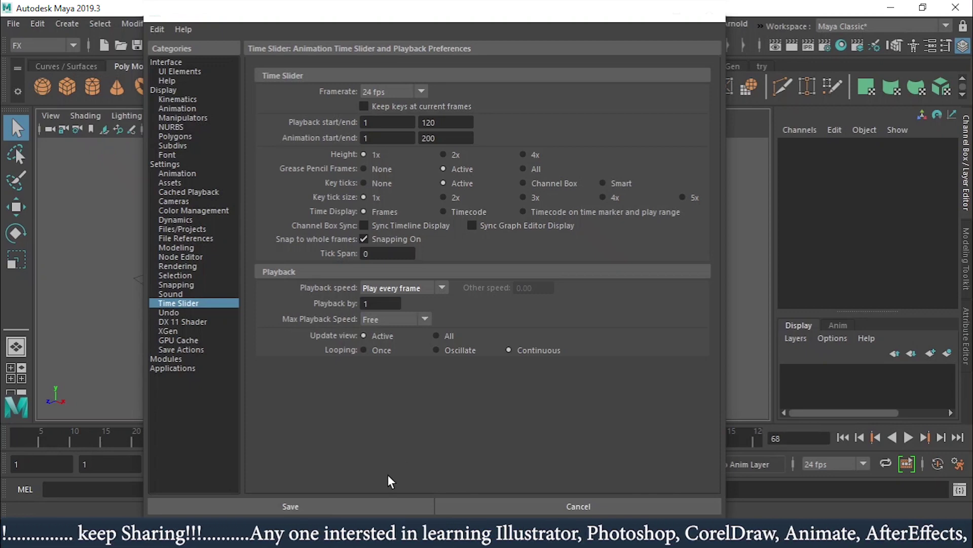
click(375, 502)
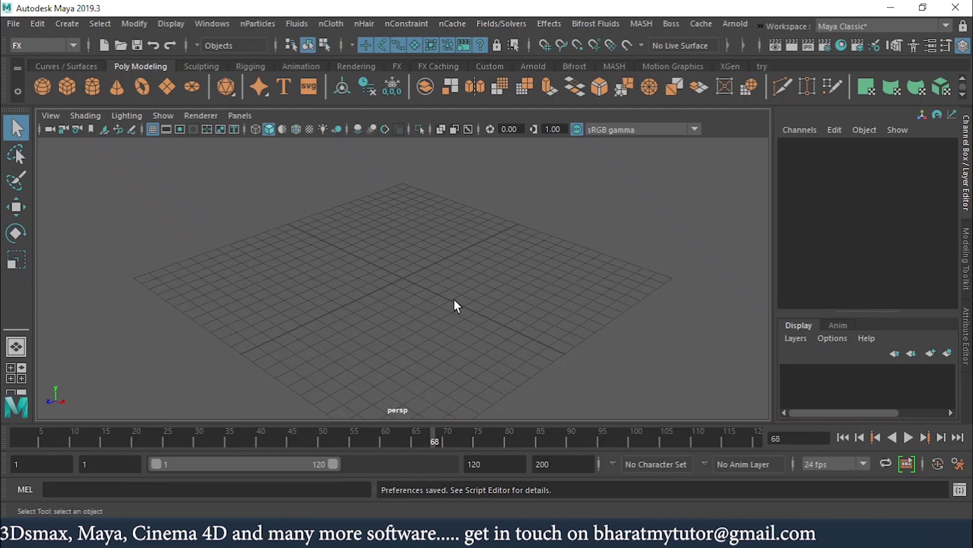
Create a legacy particle emitter and open the Outliner to select its particle object
click(257, 25)
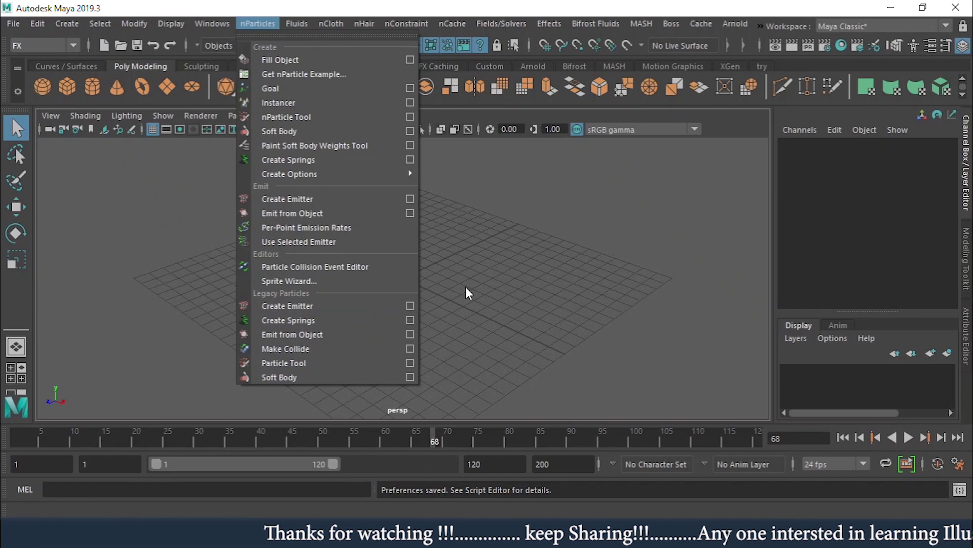
click(299, 306)
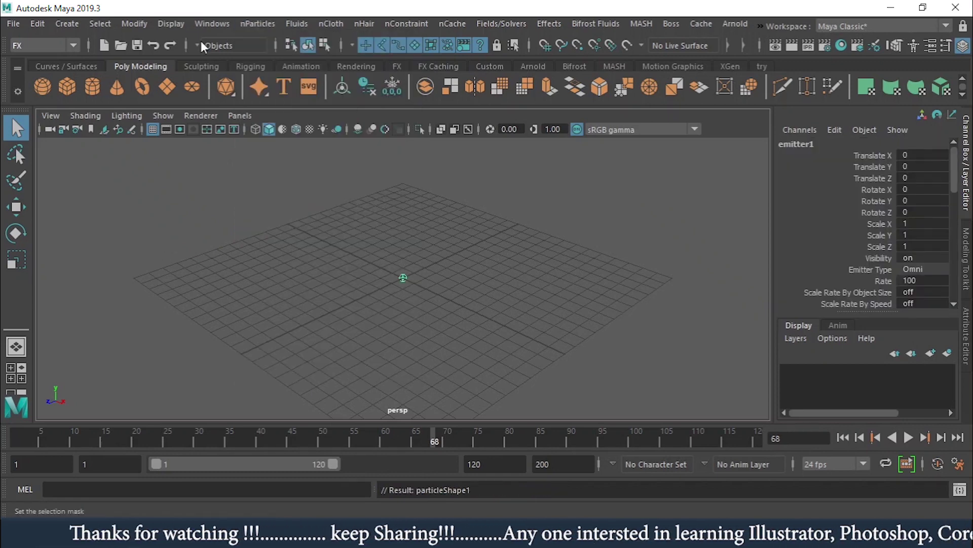
click(210, 23)
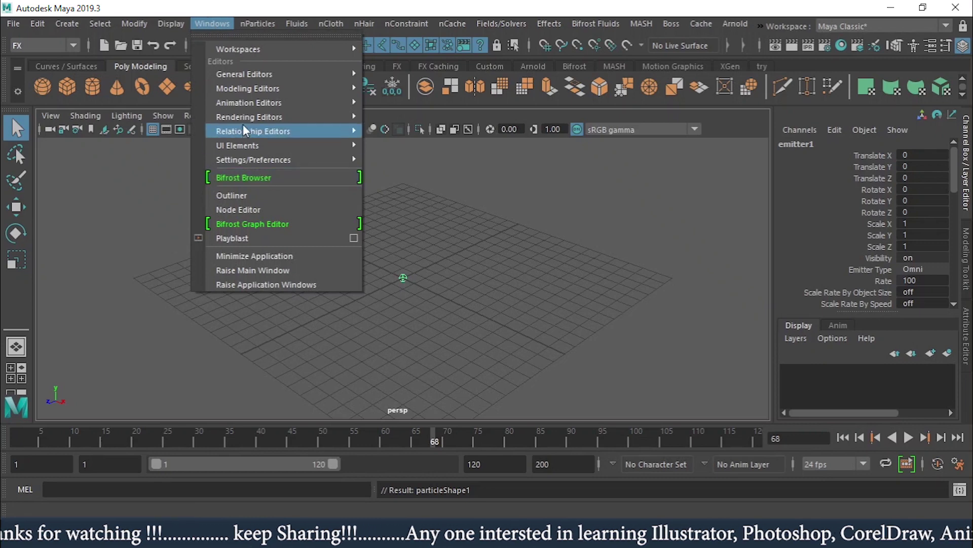
click(248, 195)
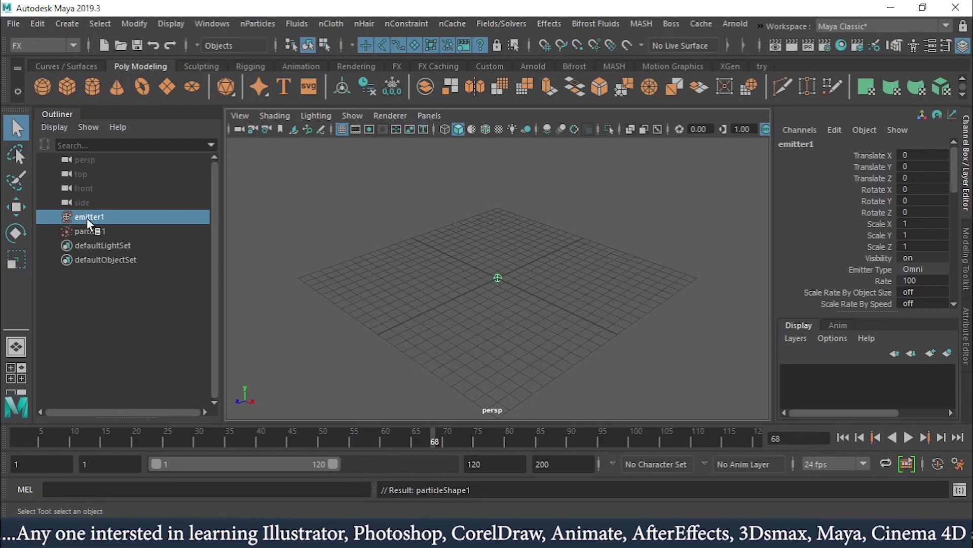
click(87, 233)
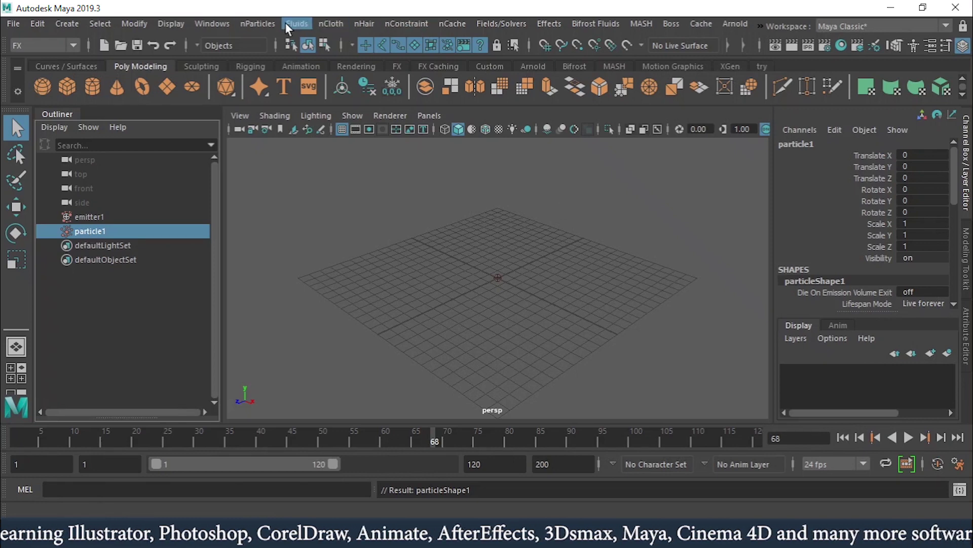
Add an nParticle emitter to the scene alongside the legacy emitter
click(259, 24)
mouse_move(318, 174)
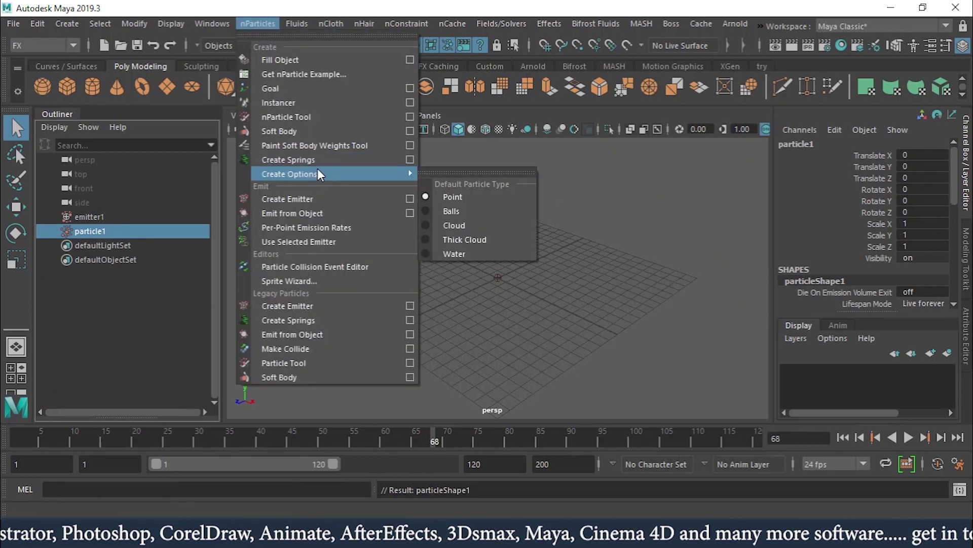
click(300, 199)
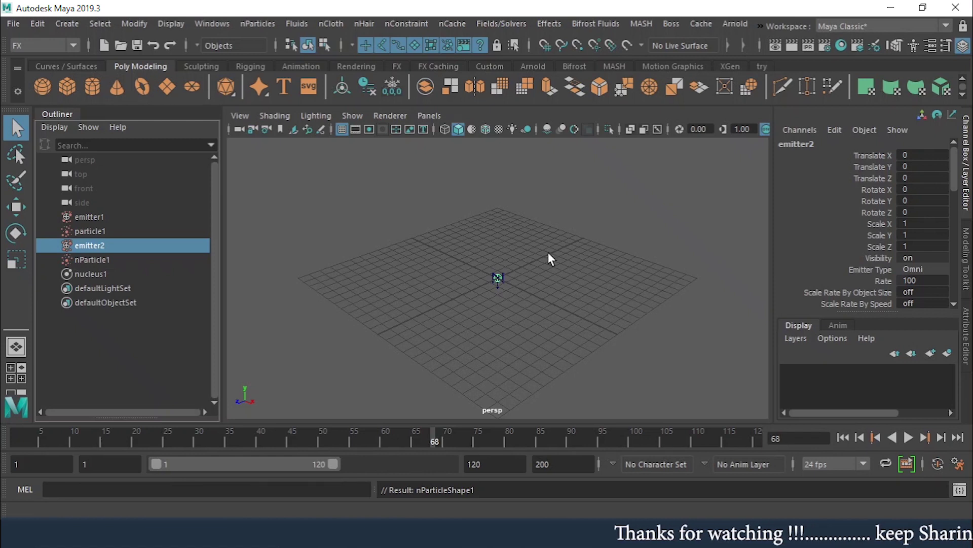
Start a new empty scene and create an nParticle emitter at the origin
click(103, 46)
click(487, 270)
click(255, 24)
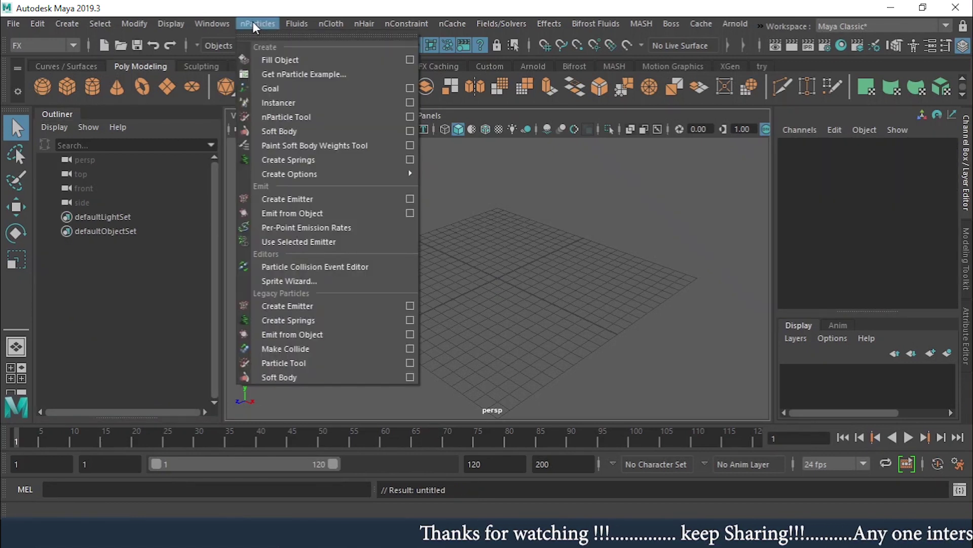
click(300, 199)
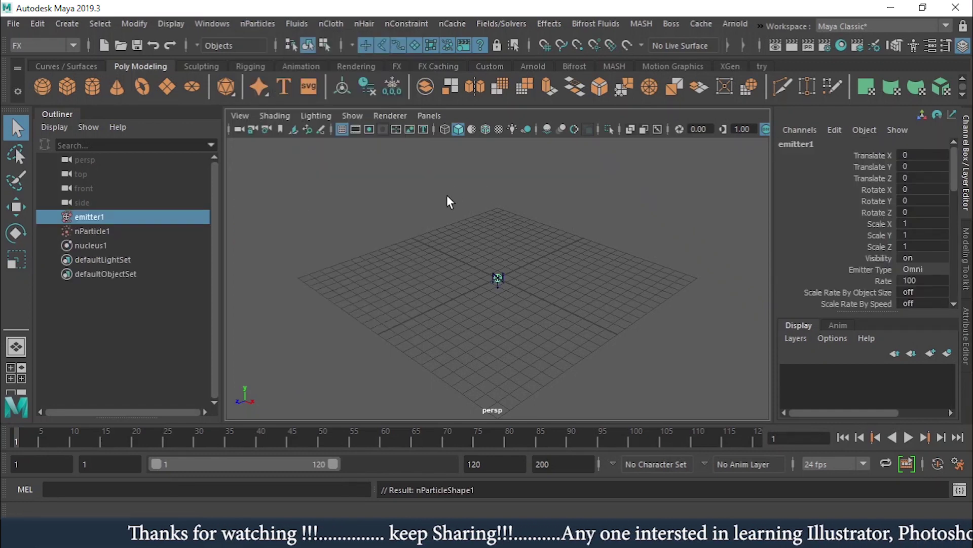
Raise the emitter about 10.8 units along Y and play the simulation to frame 18
key(w)
drag(501, 217, 502, 83)
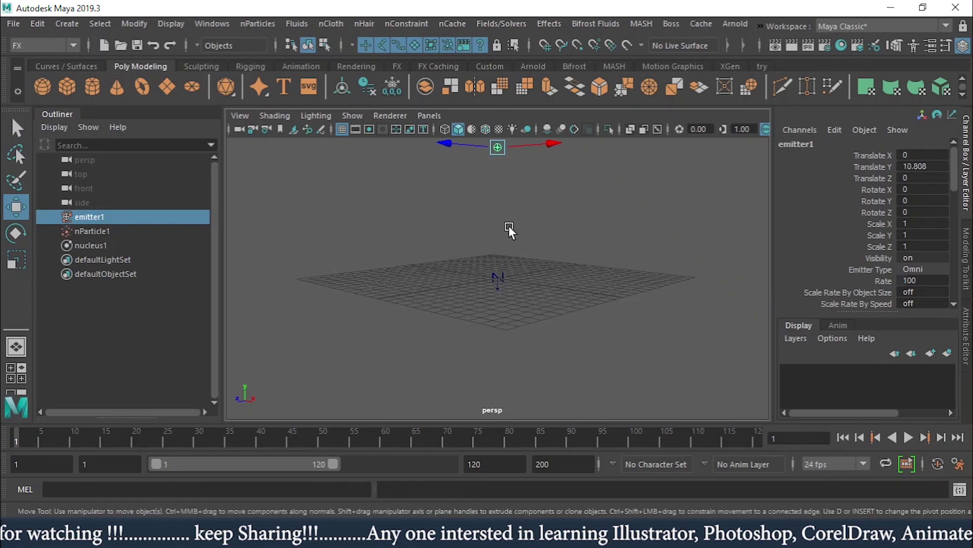
key(f)
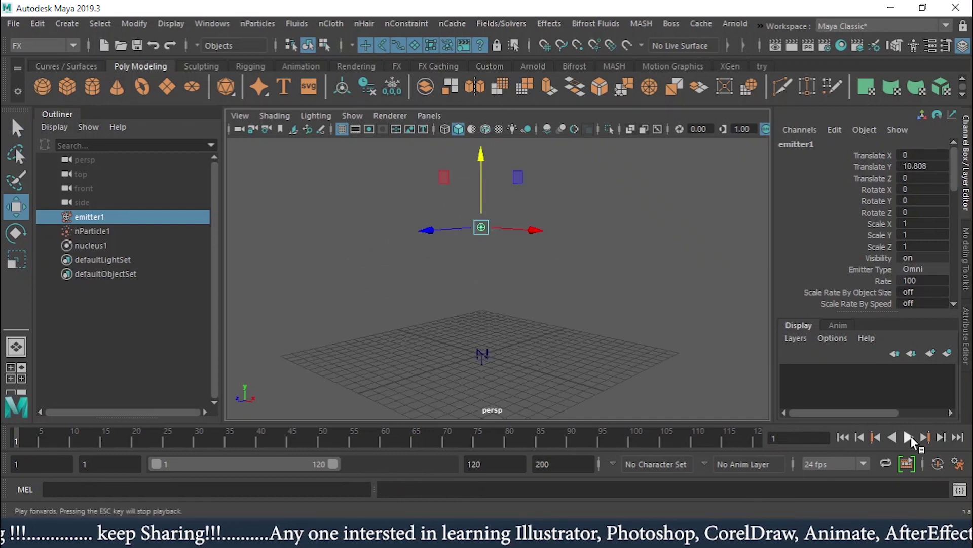
click(908, 437)
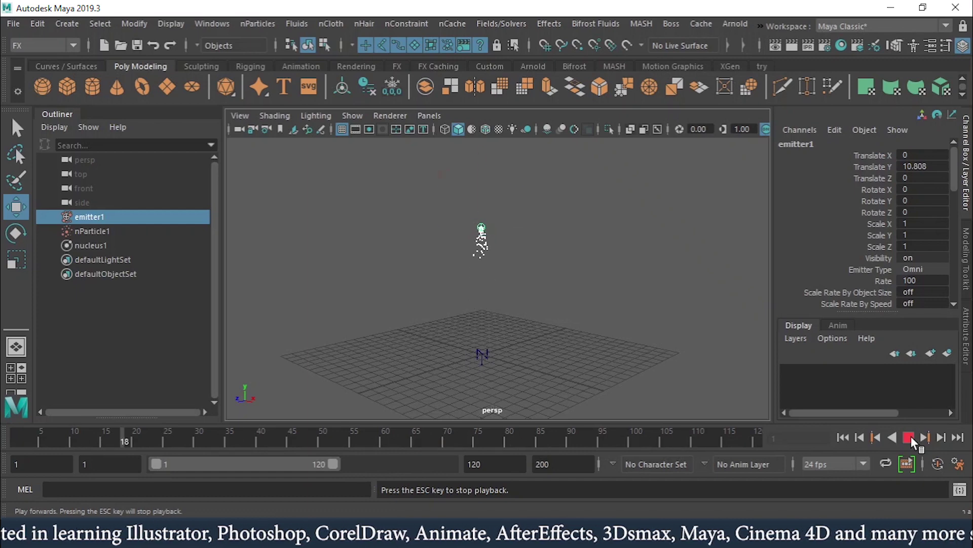
click(909, 437)
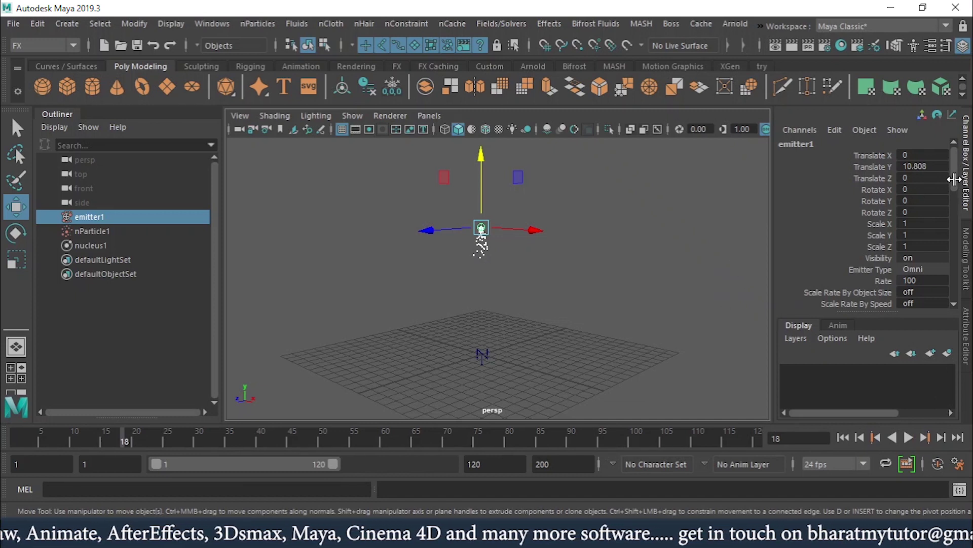
Open the Attribute Editor and examine the emitter's transform and basic emitter attributes
drag(955, 177, 967, 162)
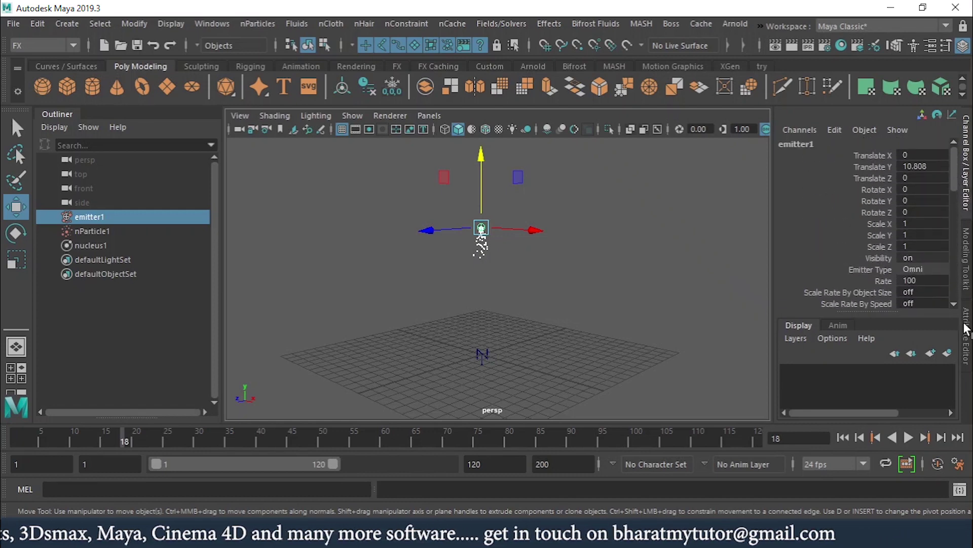
click(967, 345)
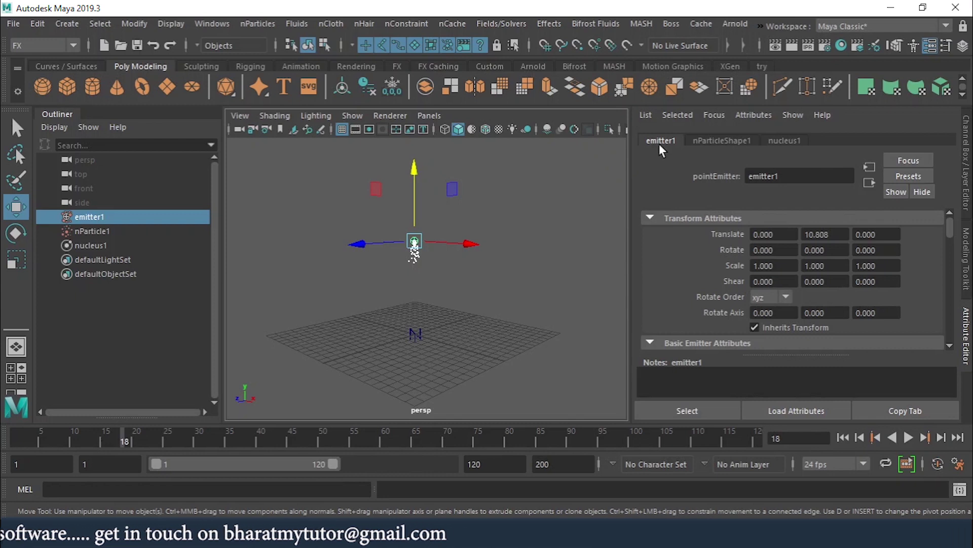
click(791, 141)
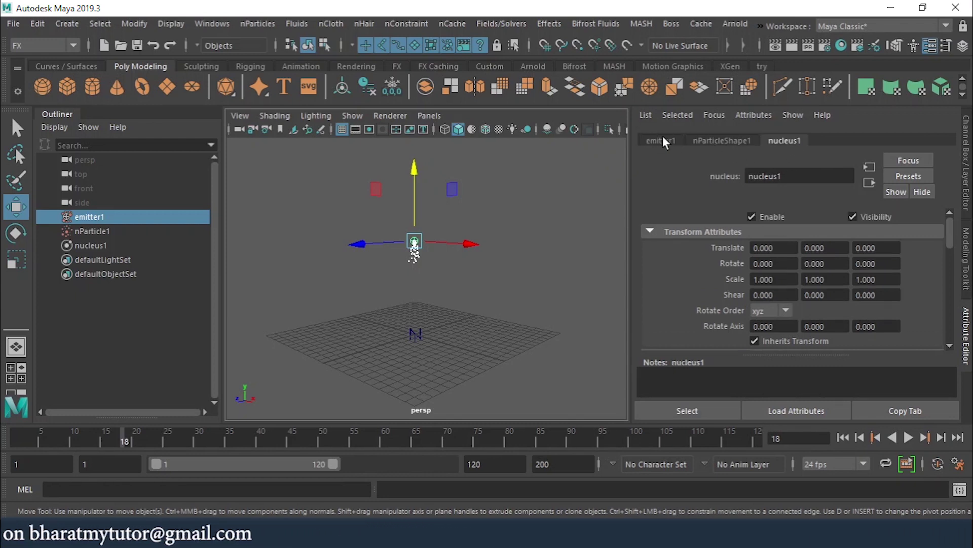
click(663, 138)
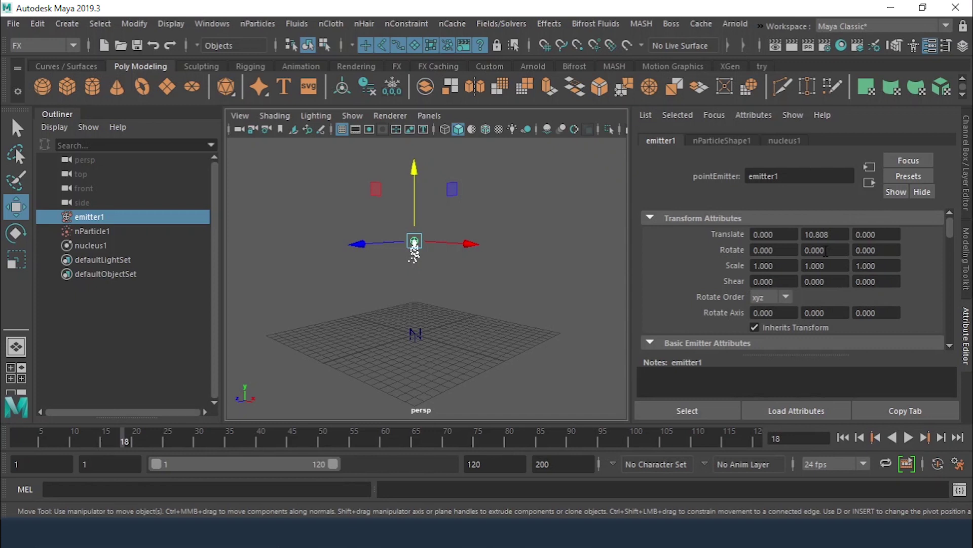
drag(949, 229, 954, 244)
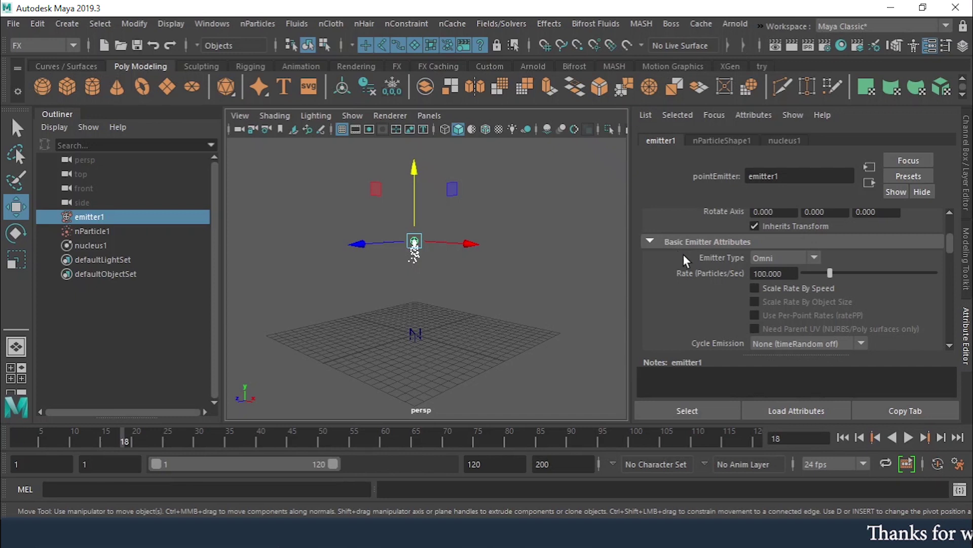
drag(951, 248, 971, 344)
Examine the nParticle shape's attribute sections and the nucleus node's gravity, wind and solver attributes
click(722, 140)
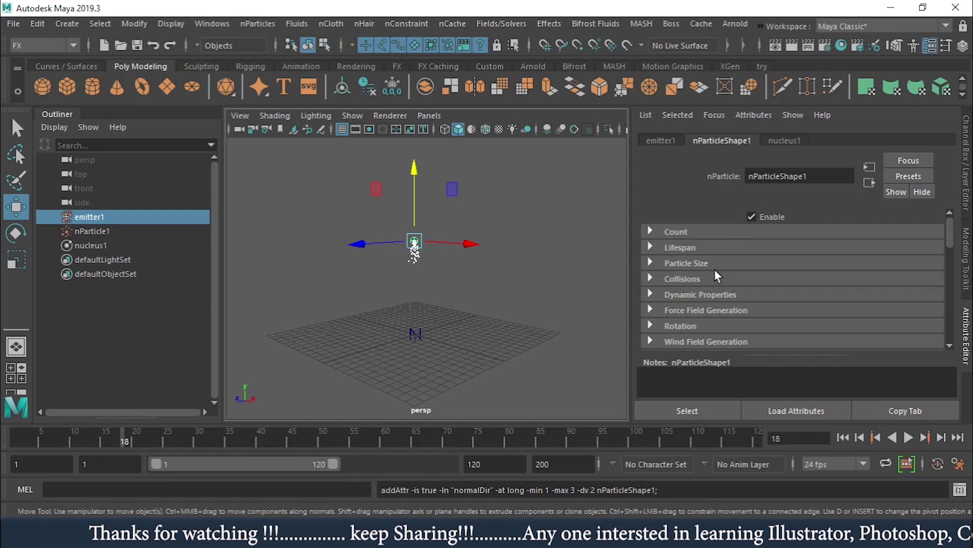
drag(951, 235, 970, 329)
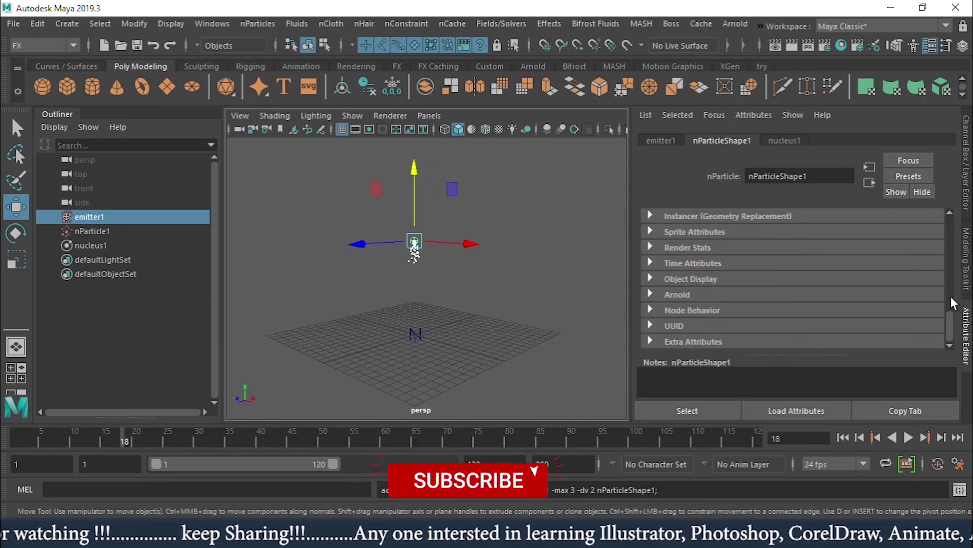
click(788, 141)
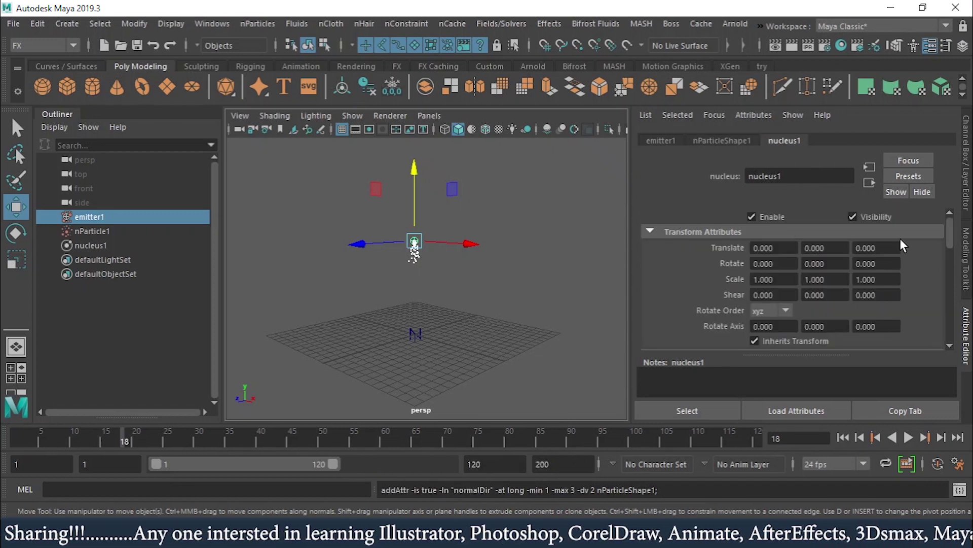
scroll(664, 239, down, 5)
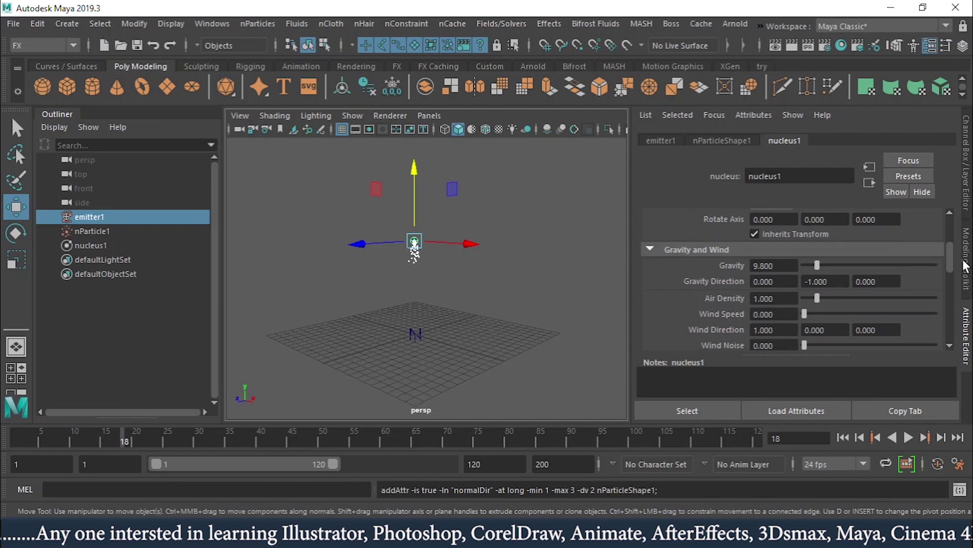
scroll(956, 282, down, 3)
drag(955, 281, 964, 318)
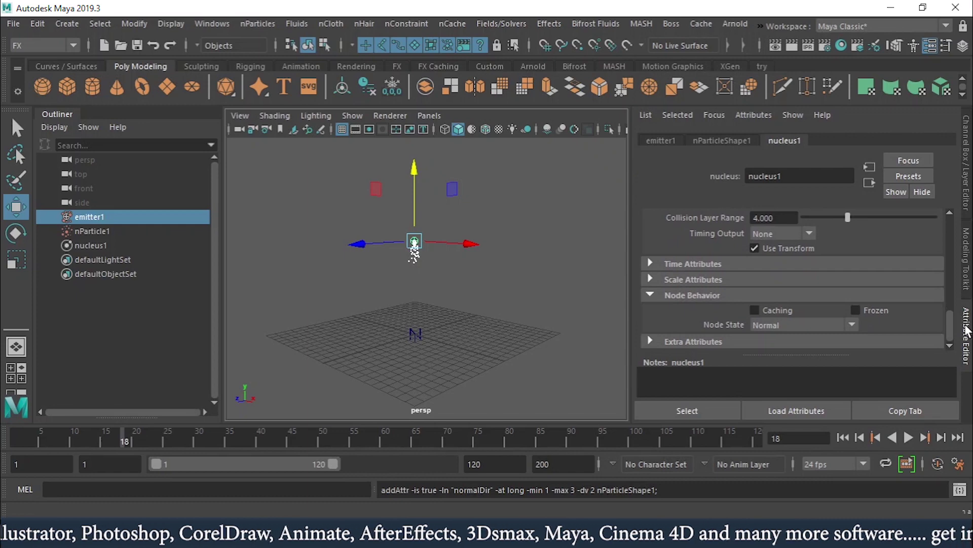
drag(949, 327, 947, 237)
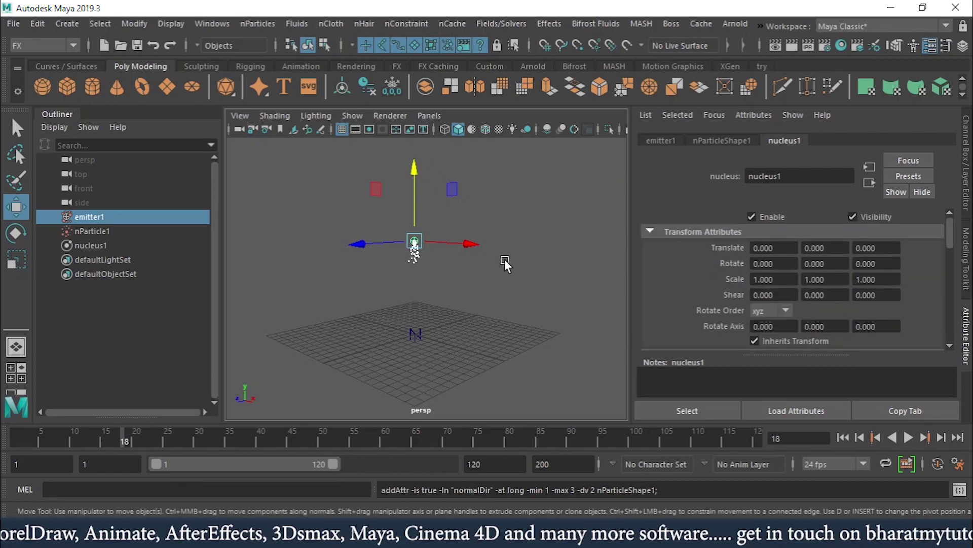
Return to the emitter's attributes and move the emitter along X to about -7.74
click(662, 139)
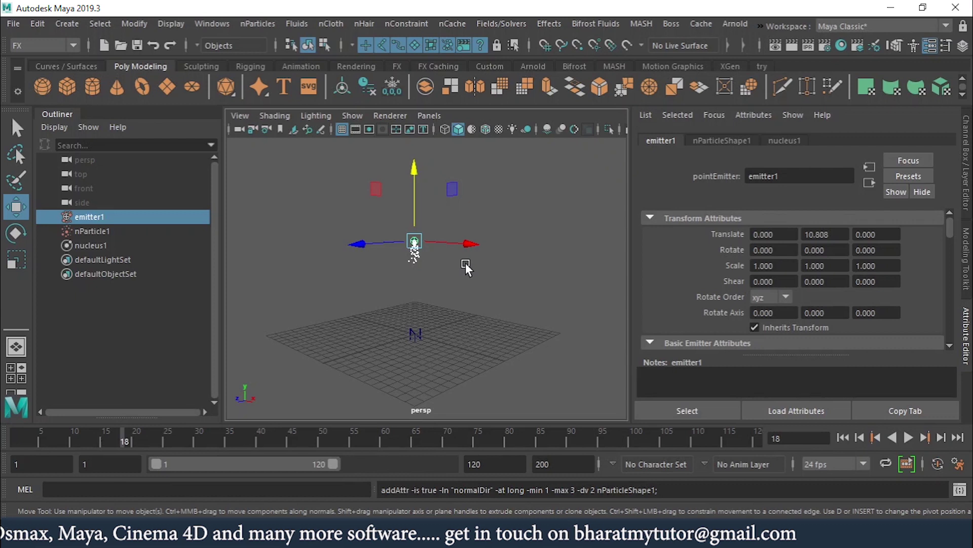
drag(476, 244, 421, 240)
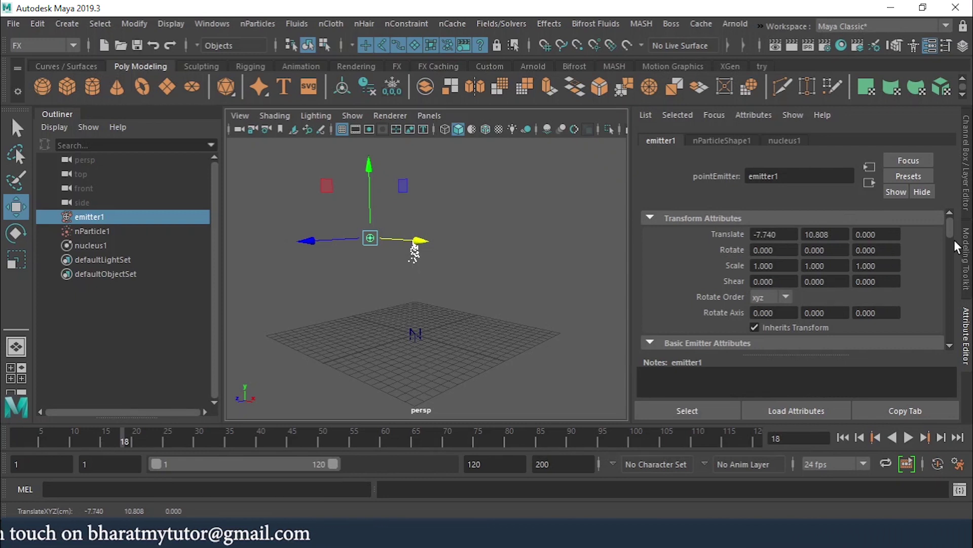
Replay the particle simulation from the first frame, stop at frame 13 and inspect the falling particles around the emitter
drag(955, 236, 961, 250)
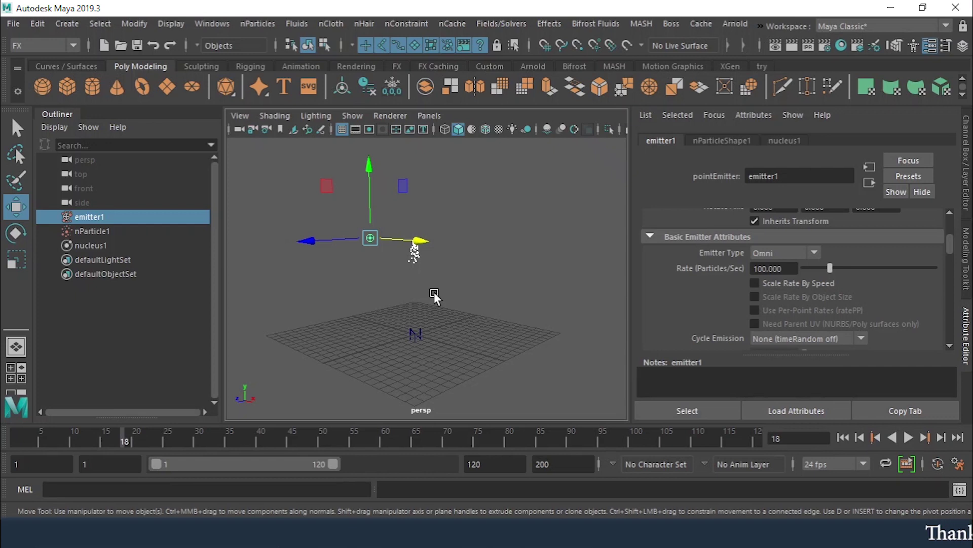
click(842, 437)
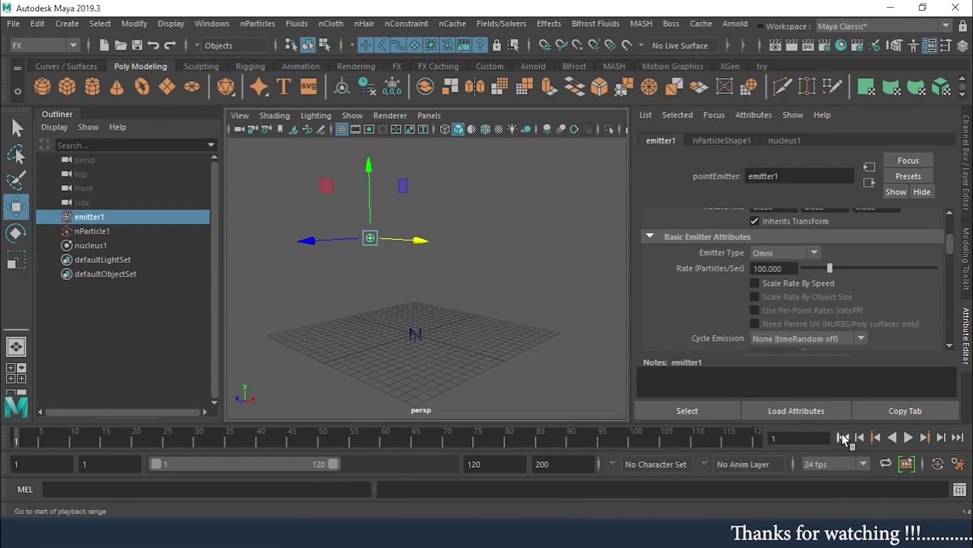
click(909, 436)
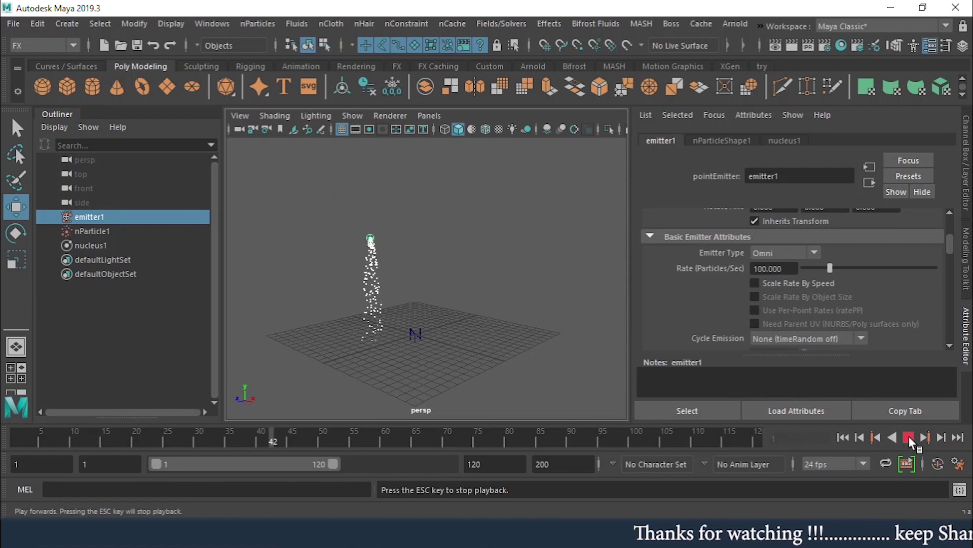
click(908, 436)
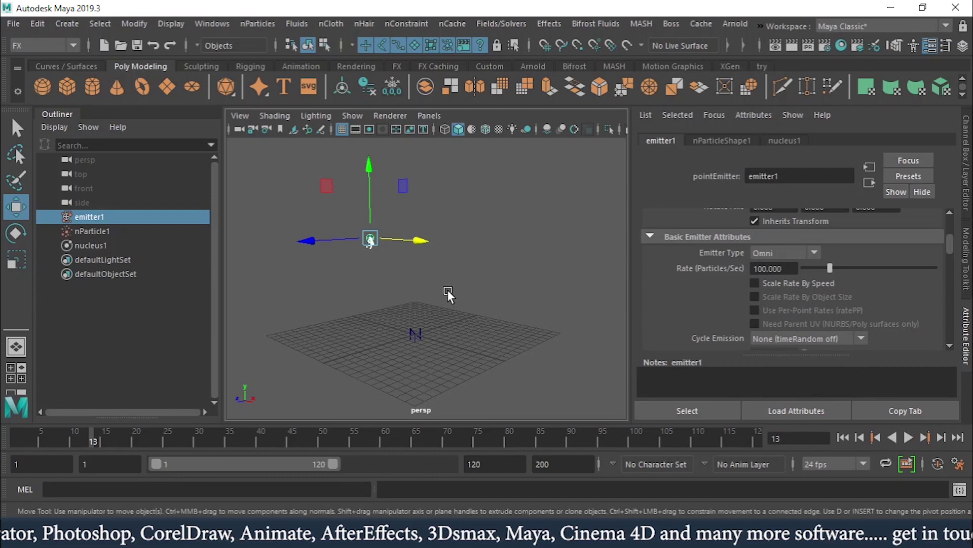
alt+drag(357, 257, 467, 274)
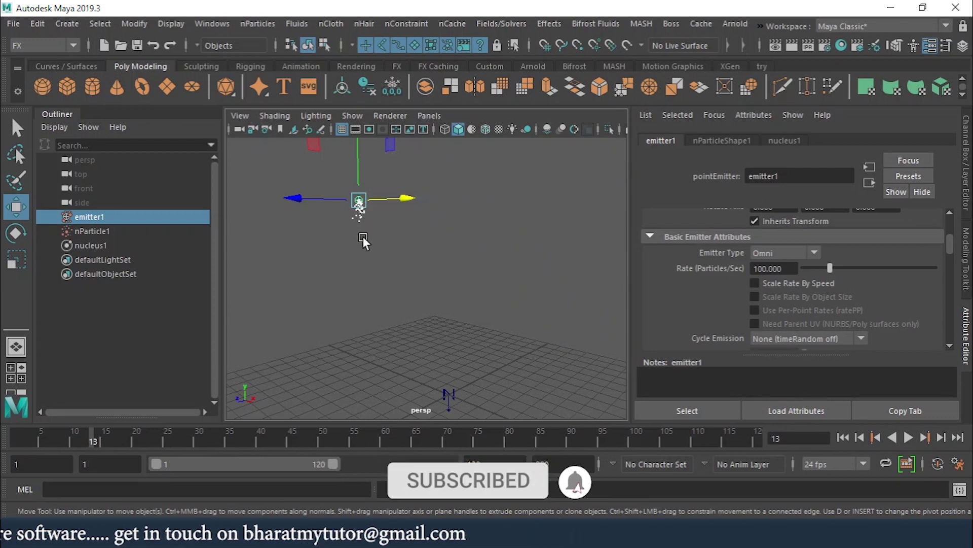
Set the nucleus gravity to 0 and replay the simulation from the first frame, stopping at frame 34
click(786, 140)
scroll(958, 261, down, 5)
scroll(957, 261, down, 2)
scroll(957, 261, up, 2)
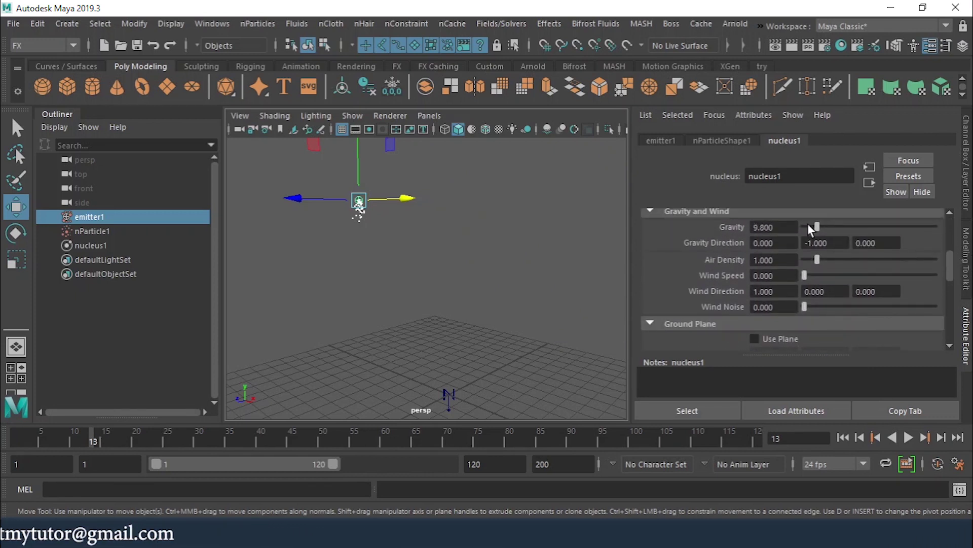
double_click(771, 227)
text(0)
key(Return)
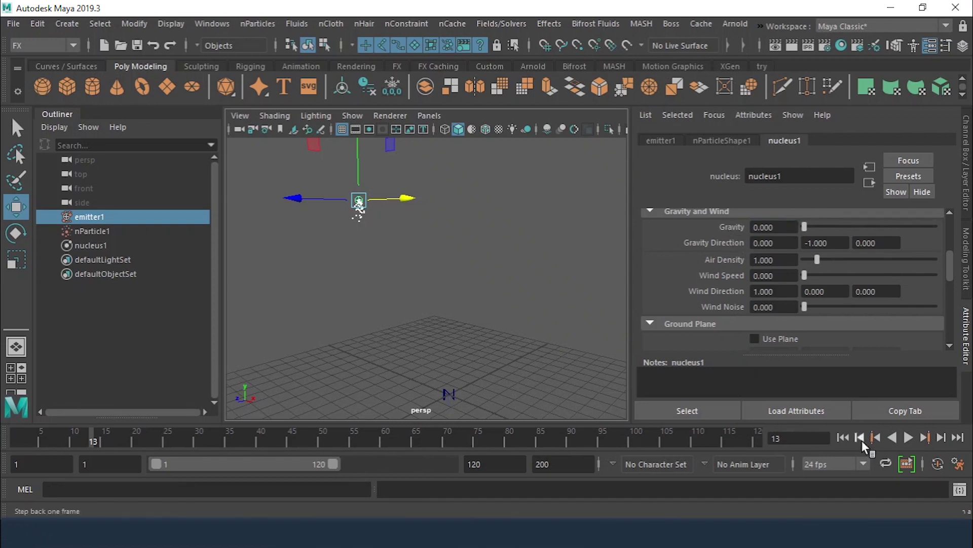
click(843, 436)
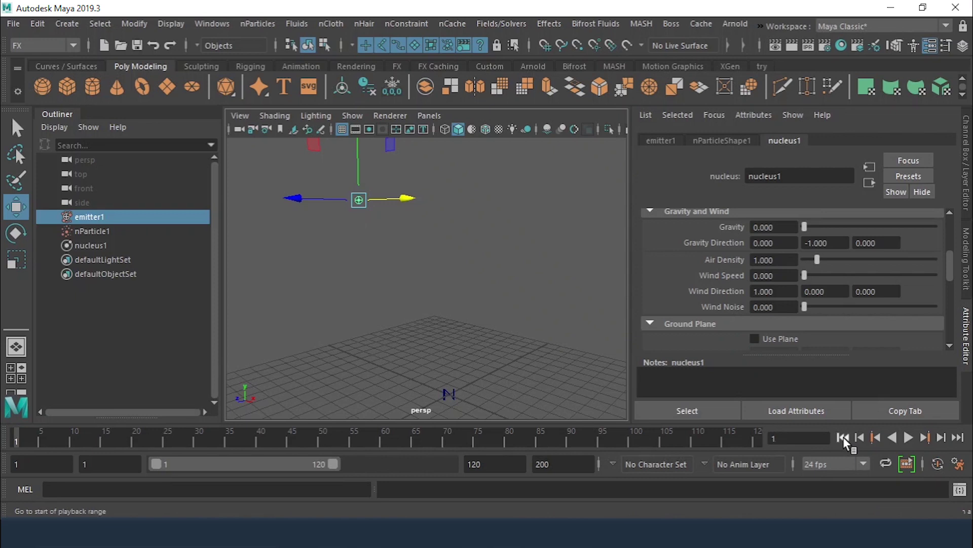
click(908, 438)
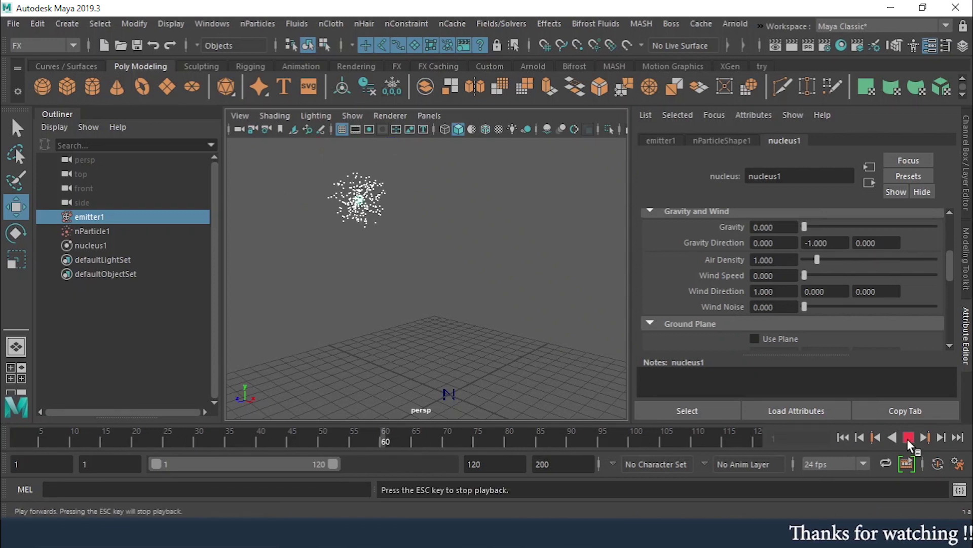
click(908, 437)
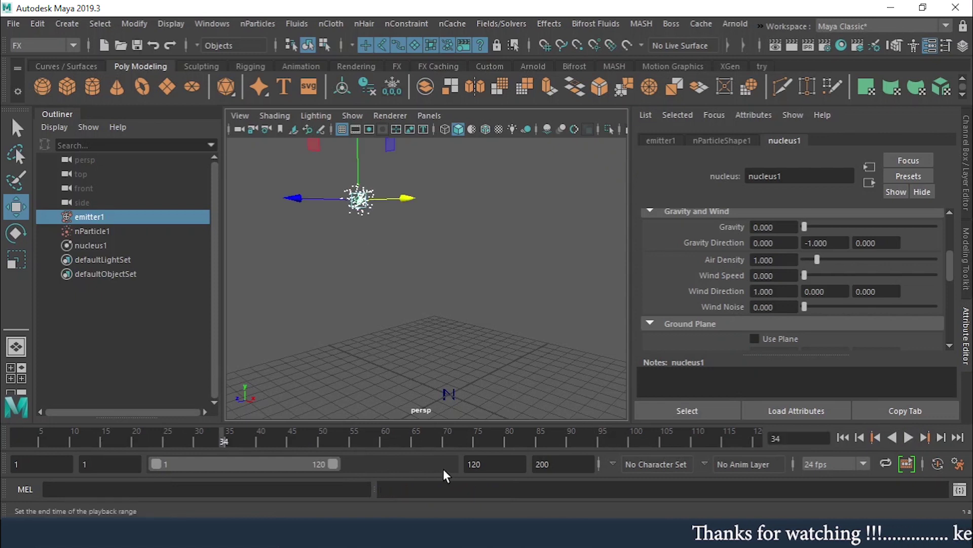
Extend the playback range's end to frame 500 and play the simulation from the first frame
double_click(499, 465)
text(500)
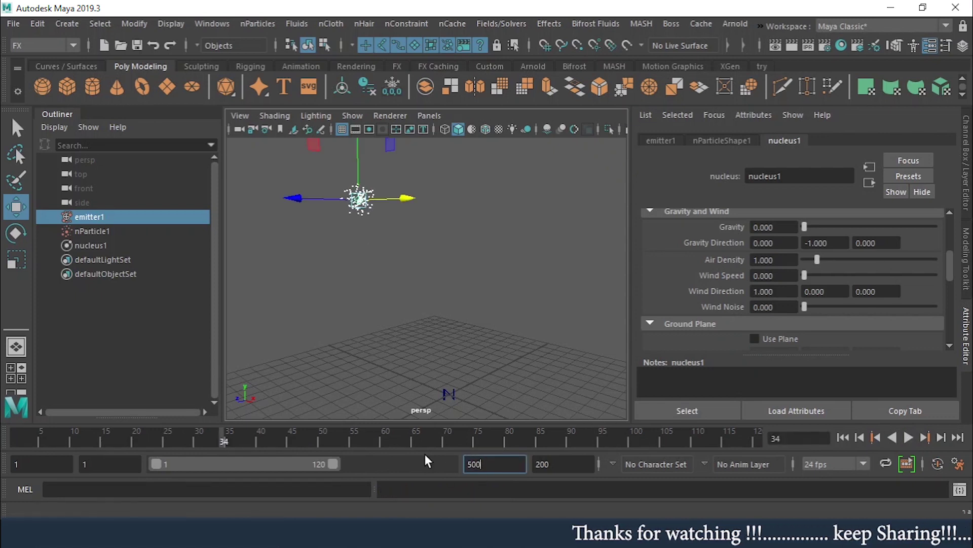
key(Return)
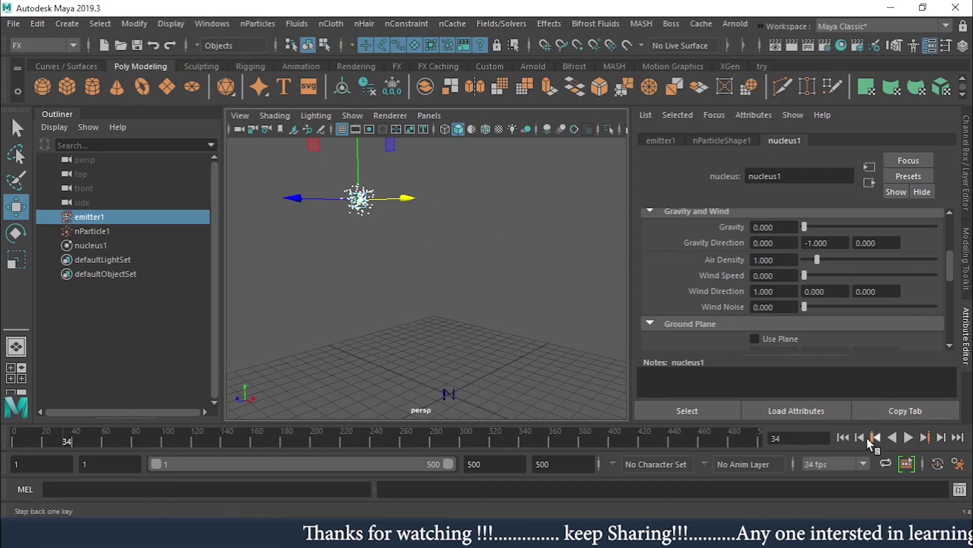
click(836, 439)
click(910, 438)
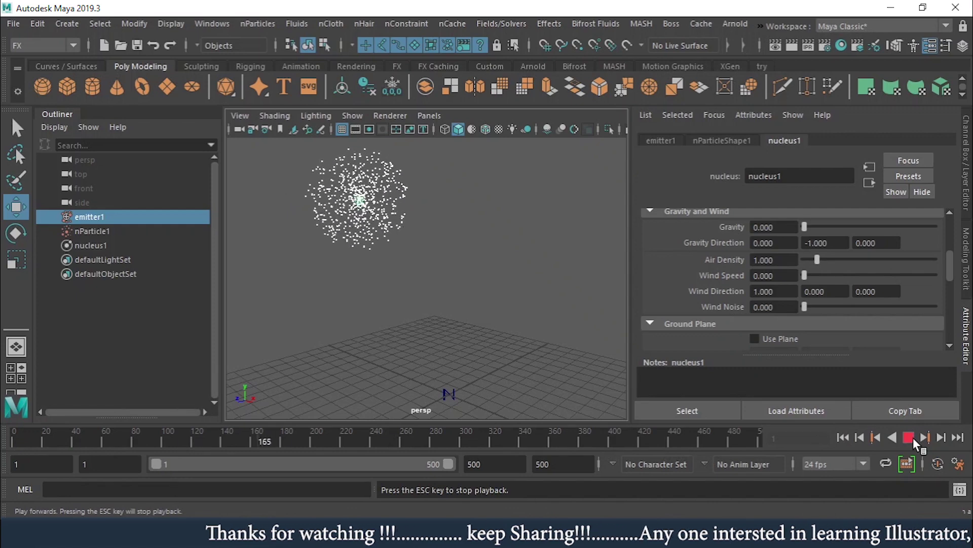
Set the nucleus gravity to 9.8 and replay the simulation from the first frame, stopping at frame 190
double_click(773, 226)
text(9.8)
key(Return)
click(844, 437)
click(910, 437)
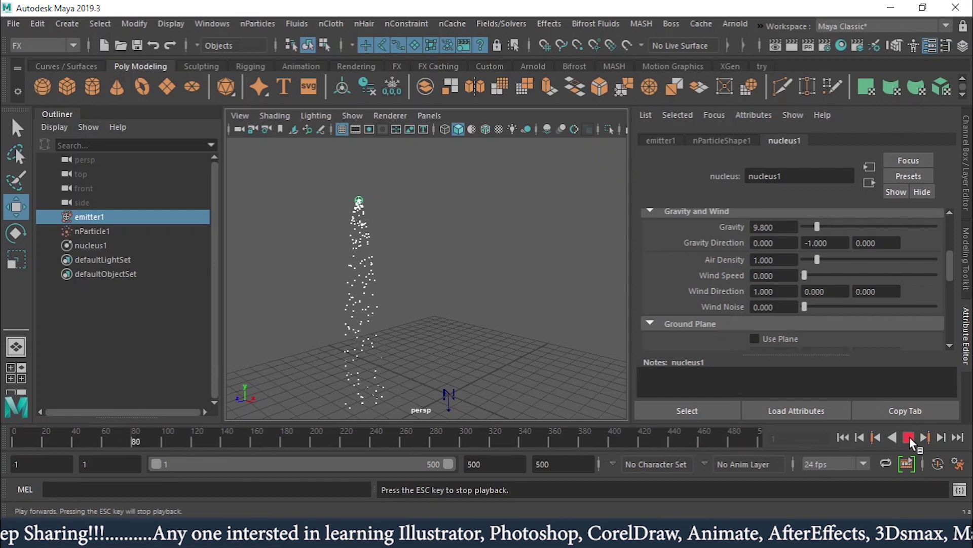
click(909, 436)
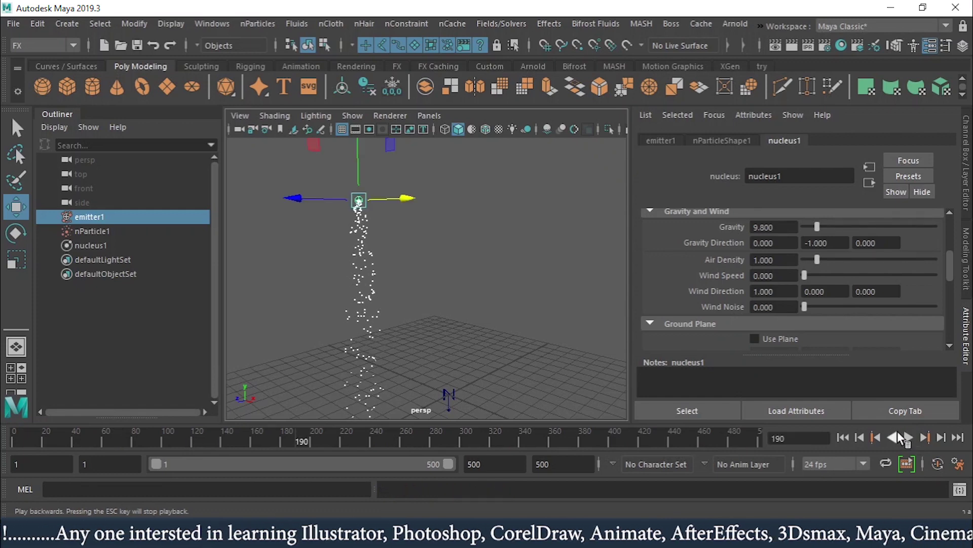
Set the emitter's rate to 10 particles per second and replay the simulation from the first frame to frame 366
drag(836, 243, 782, 242)
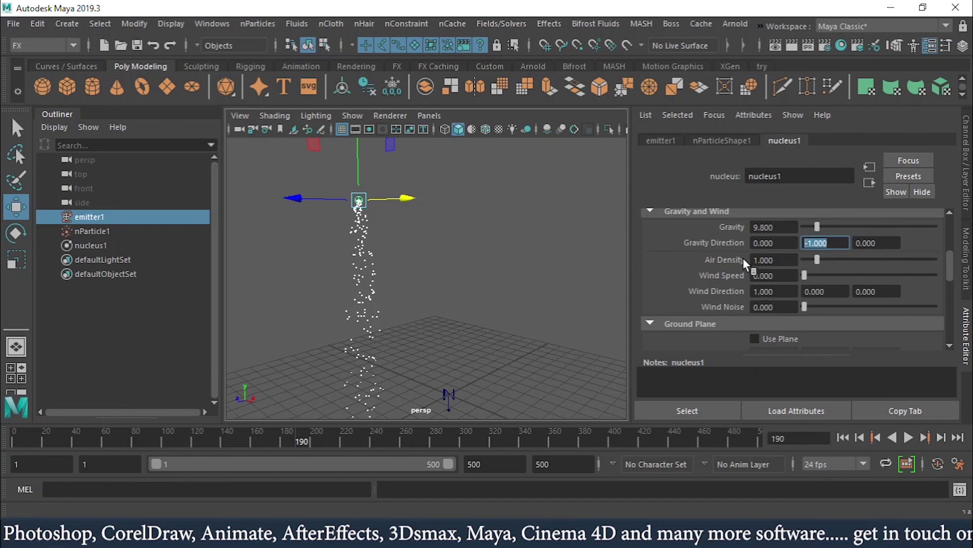
click(664, 142)
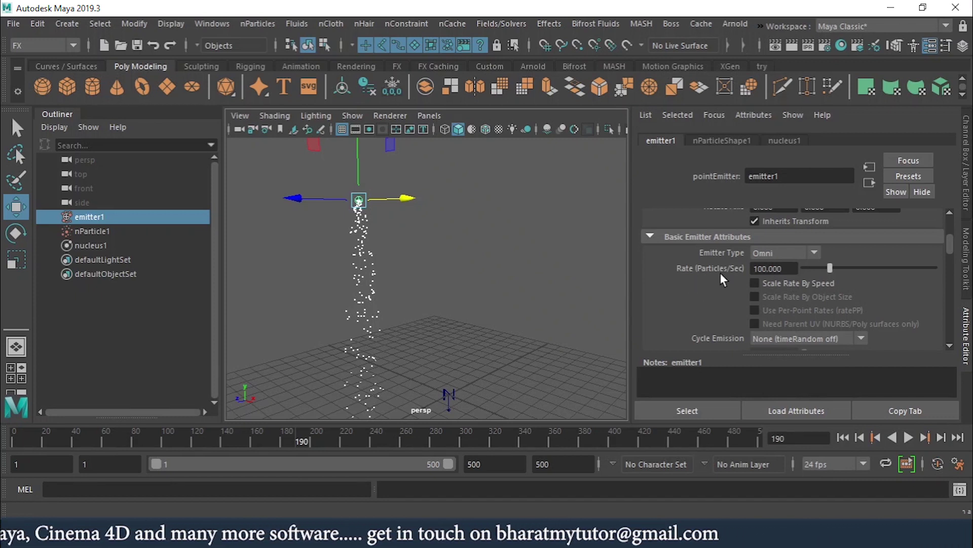
double_click(781, 269)
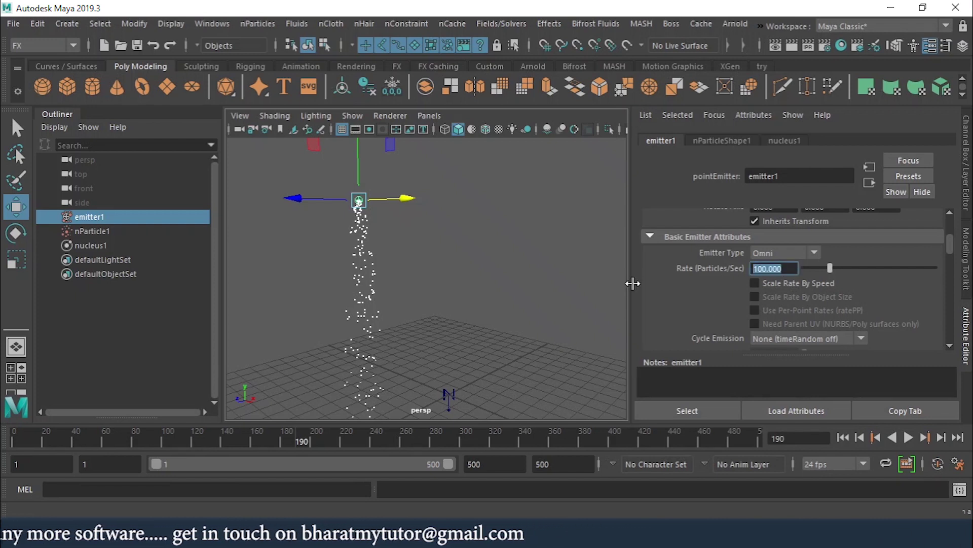
text(10)
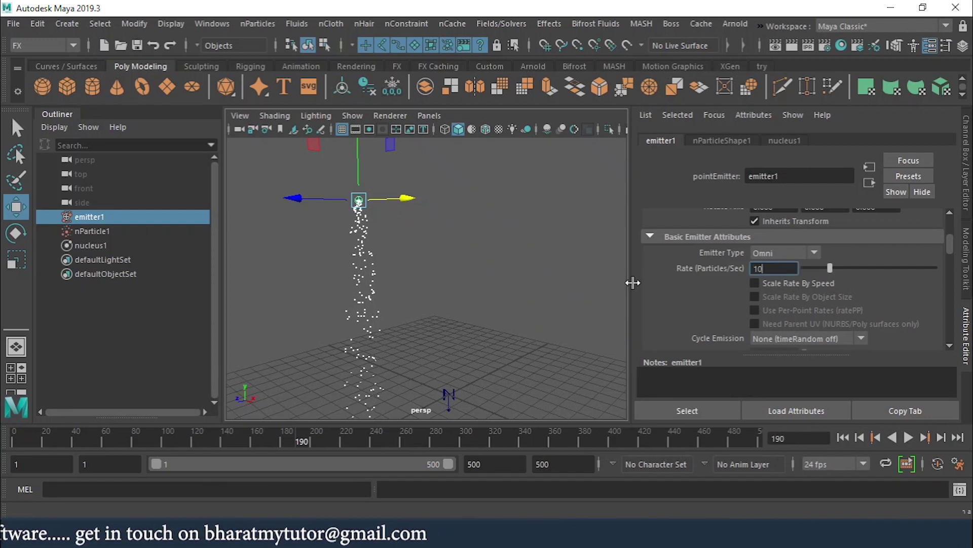
key(Return)
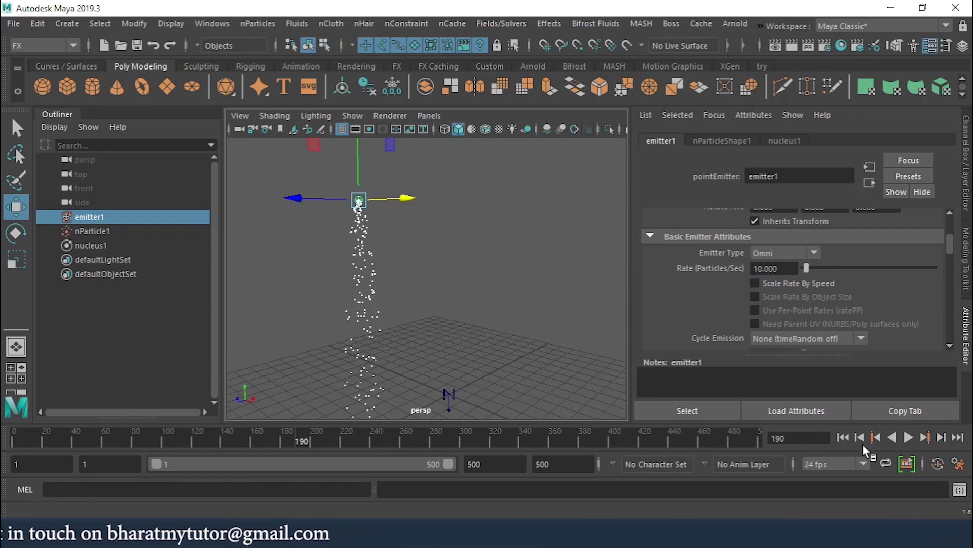
click(842, 436)
click(913, 437)
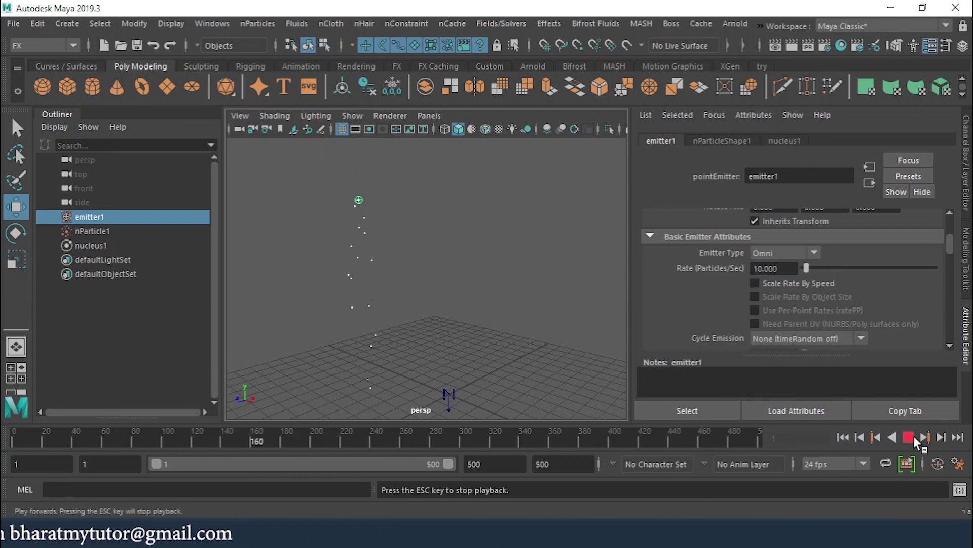
click(914, 436)
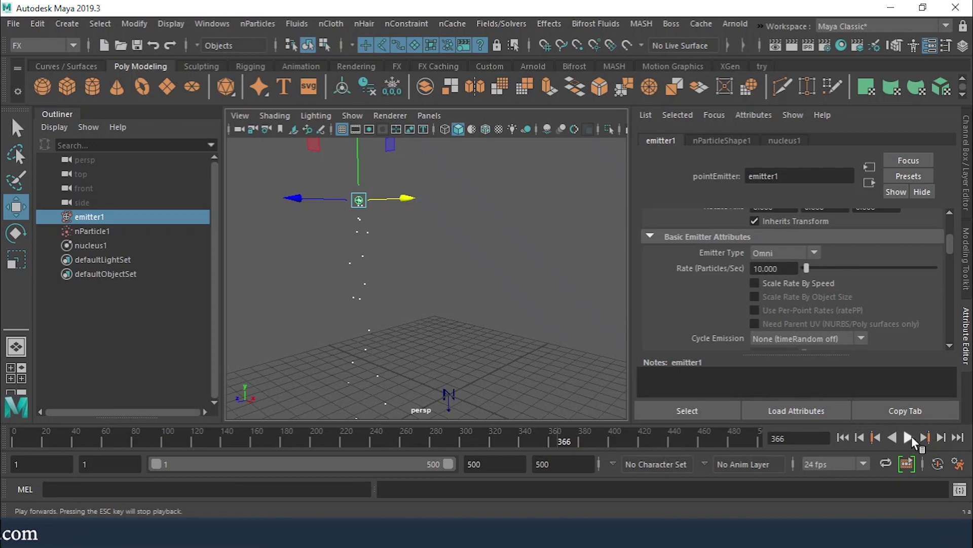
Open the choices for the emitter type
click(801, 254)
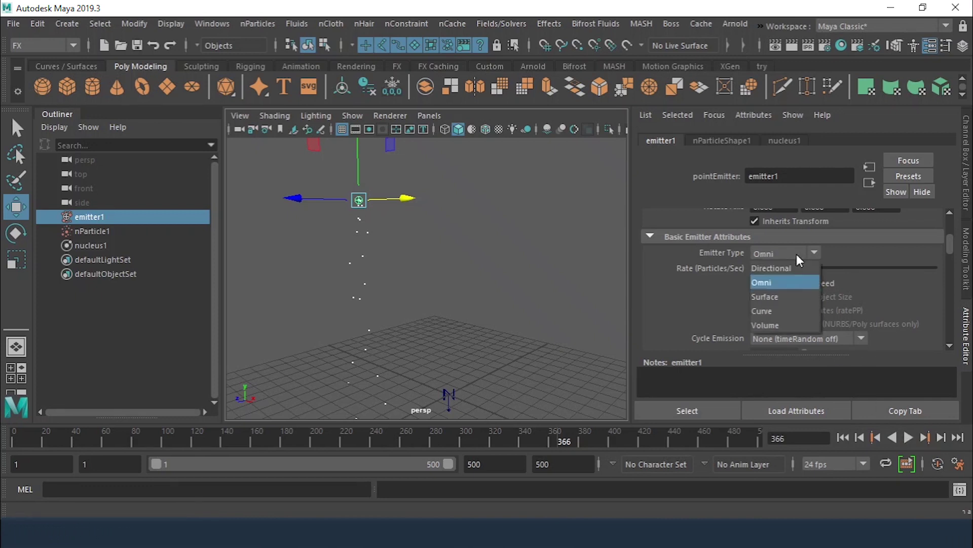
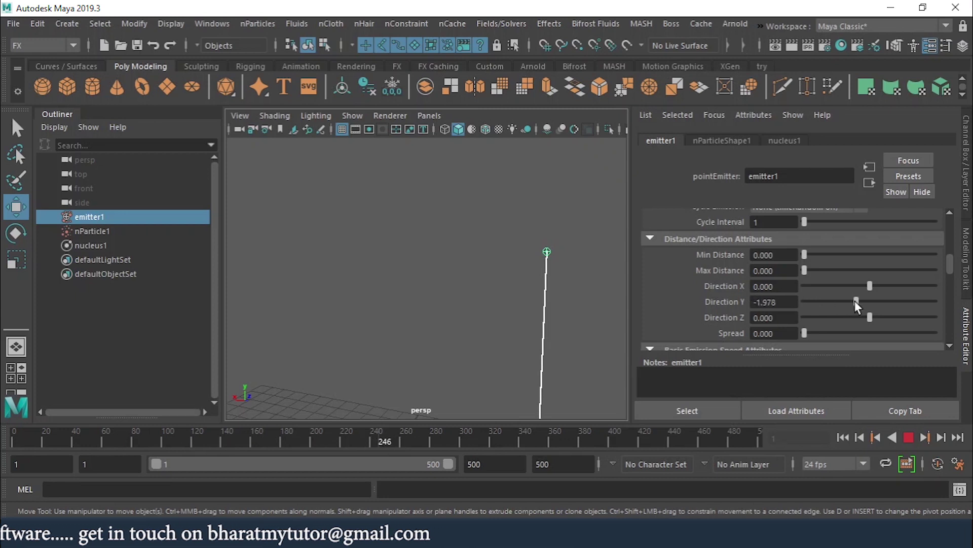
Set the emitter's Direction Y to 0 while the simulation is playing
drag(854, 301, 869, 303)
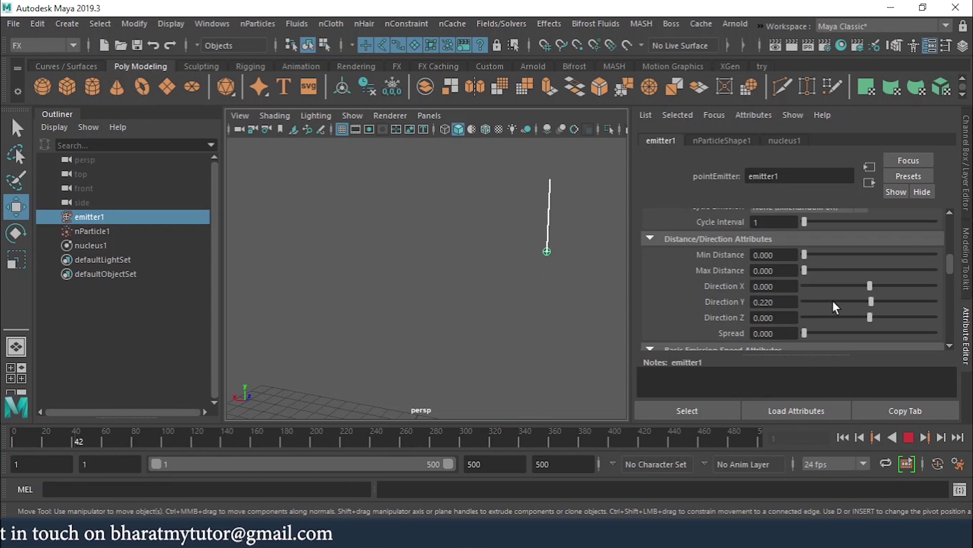
click(774, 301)
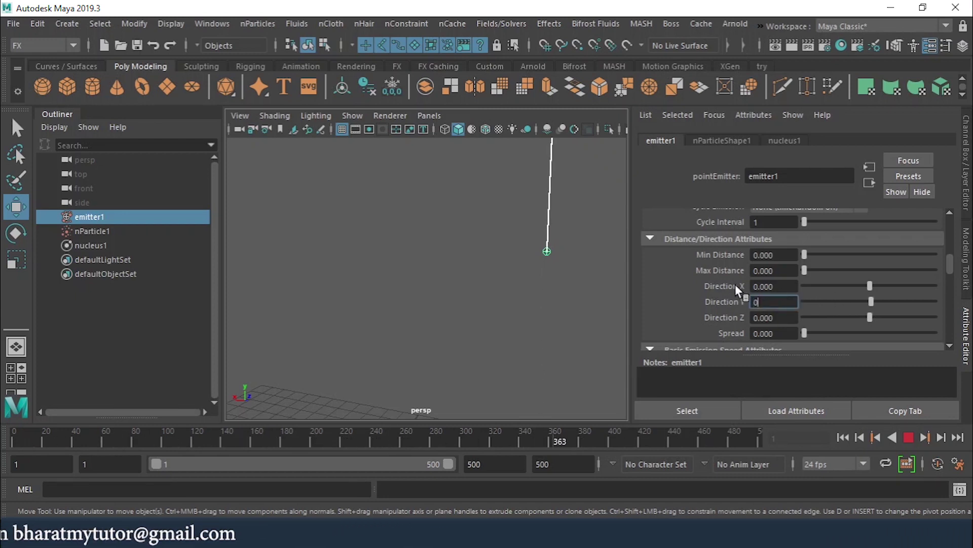
text(0)
key(Return)
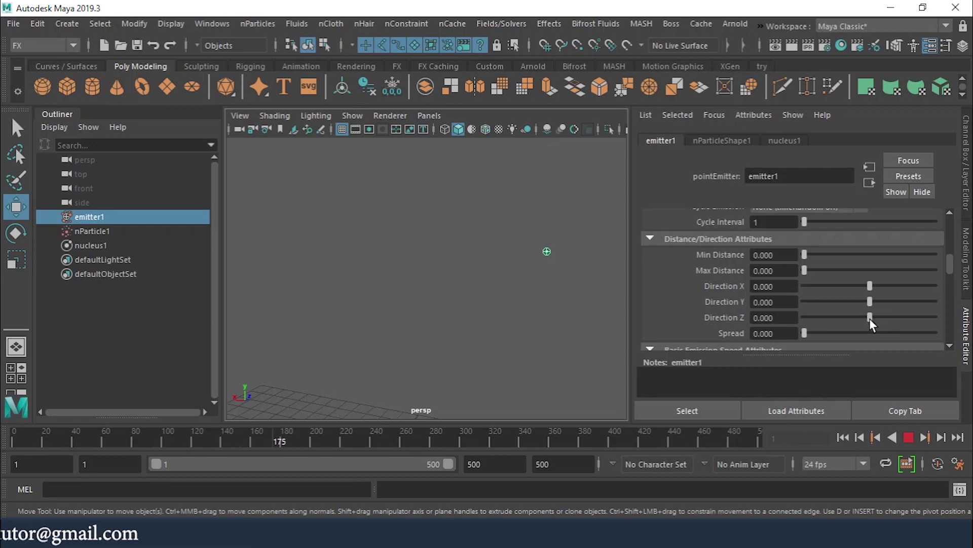
Try the emitter's Direction Z at 10, view the stream from another angle, and return Direction Z to 0
drag(869, 318, 968, 327)
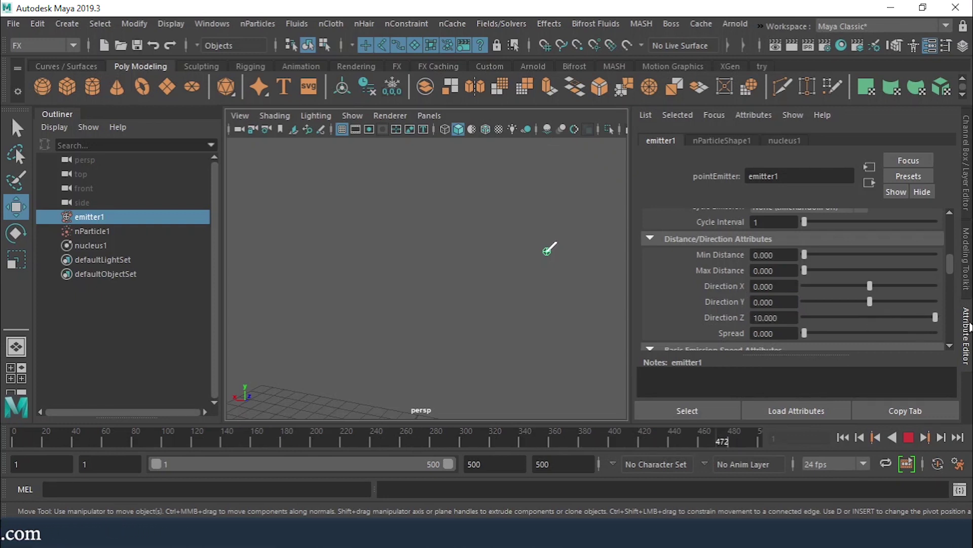
alt+drag(604, 354, 543, 352)
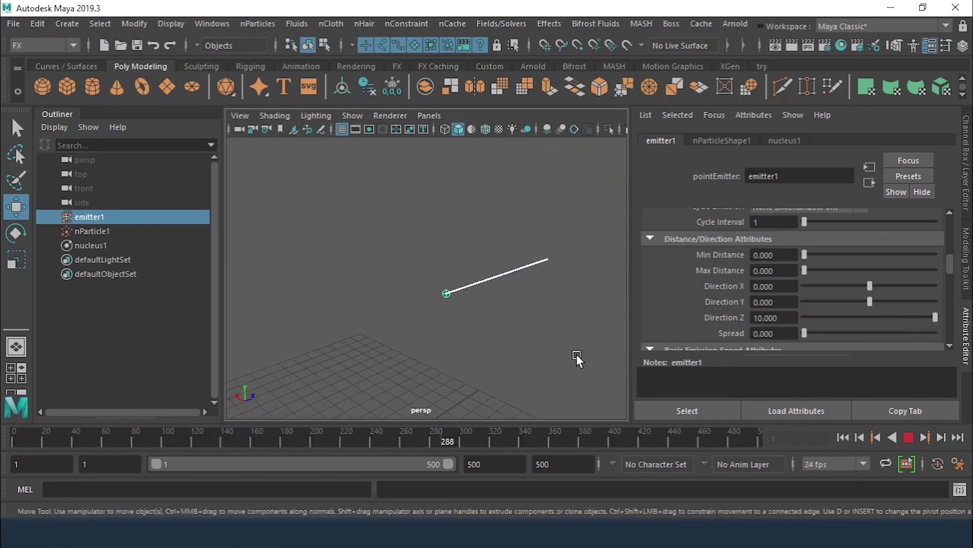
click(870, 317)
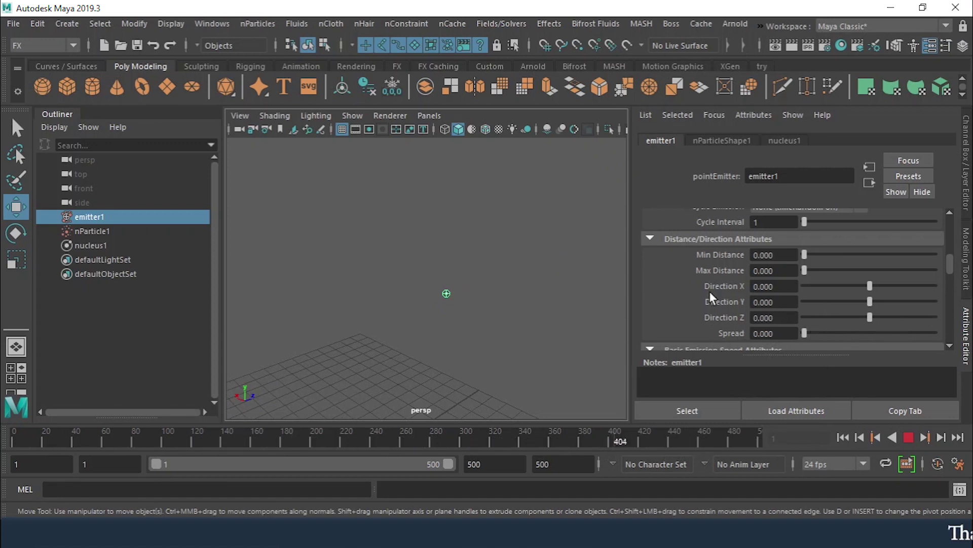
Set the emitter's Direction X to 1 and its Spread to about 0.099
click(779, 287)
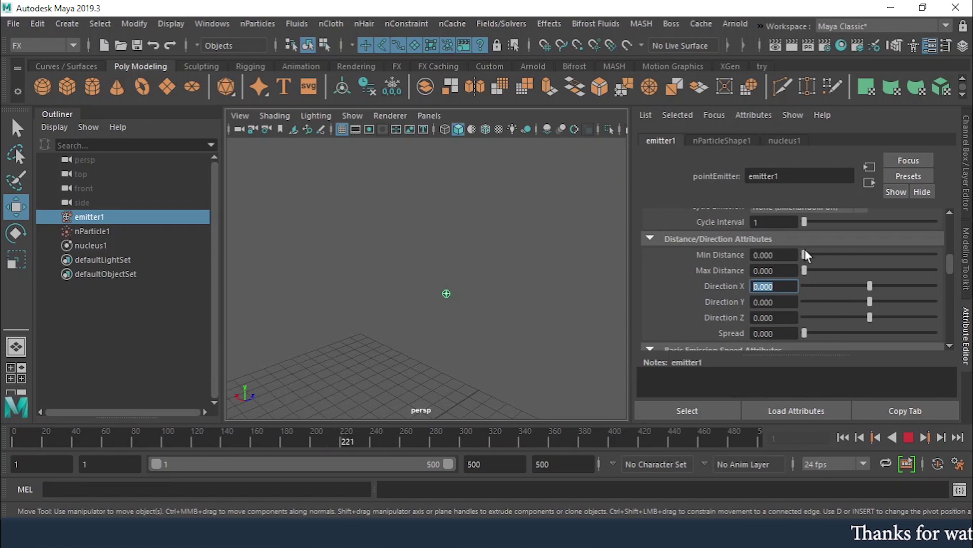
text(1)
key(Return)
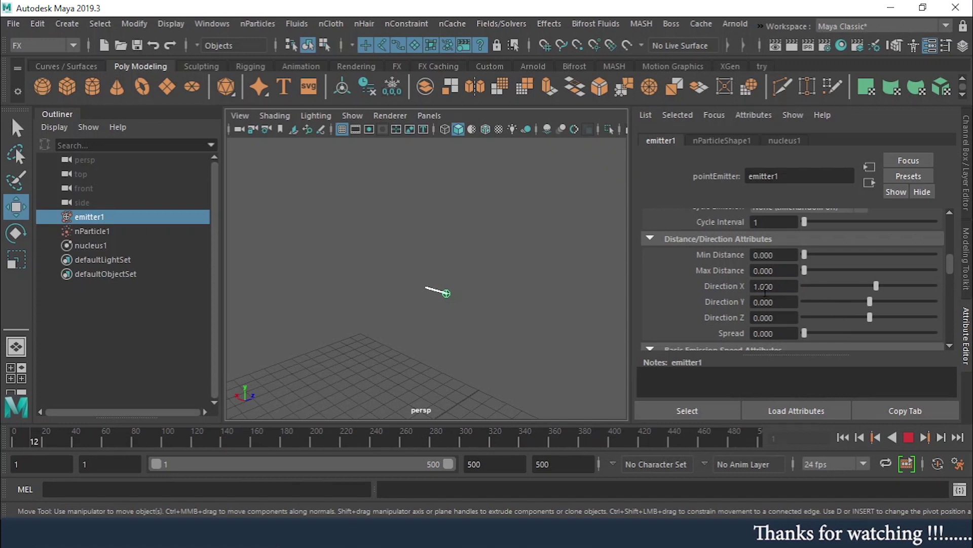
drag(802, 331, 816, 331)
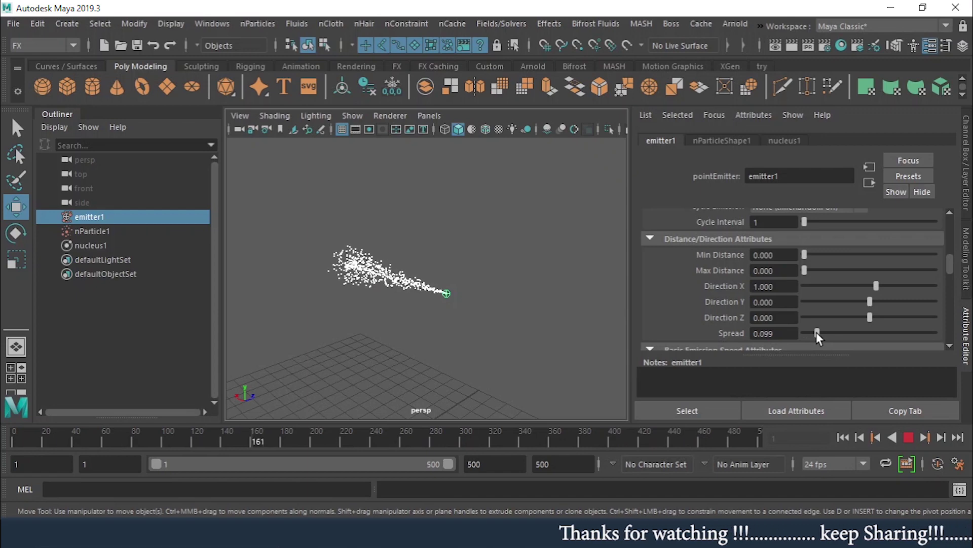
Set the emission Speed to about 4.67 and Speed Random to about 2.363
drag(955, 265, 956, 278)
drag(821, 278, 865, 283)
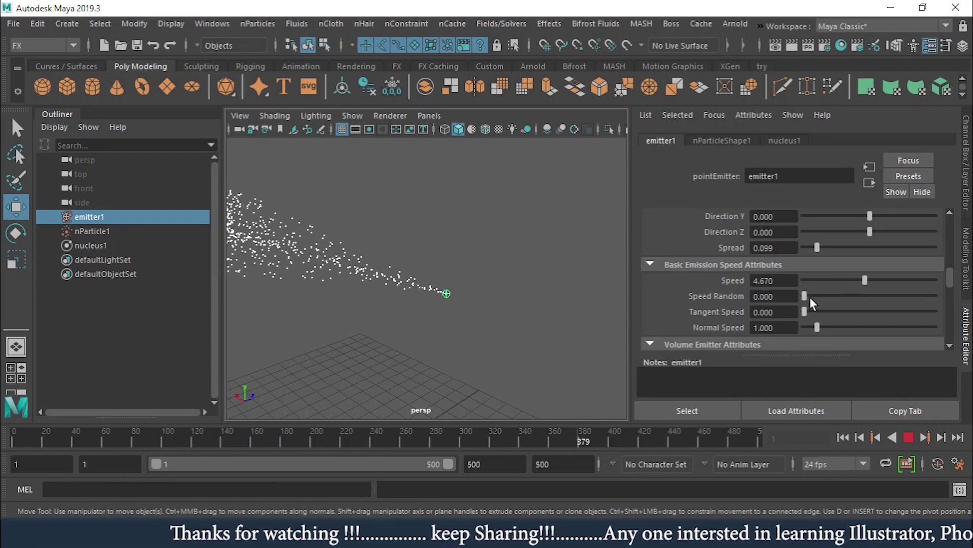
drag(810, 298, 834, 298)
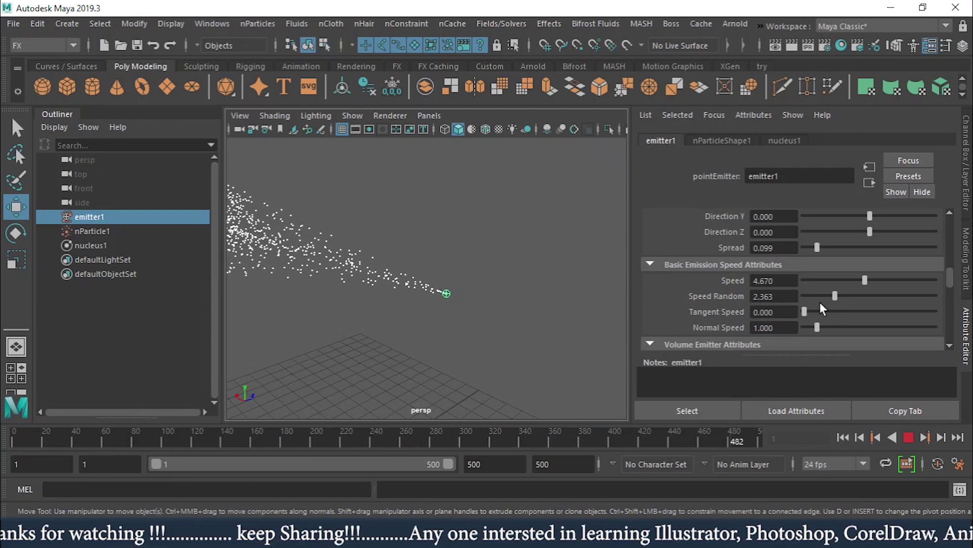
Change the emitter type from Directional to Volume while the simulation plays and view the whole emission cube
drag(951, 278, 955, 294)
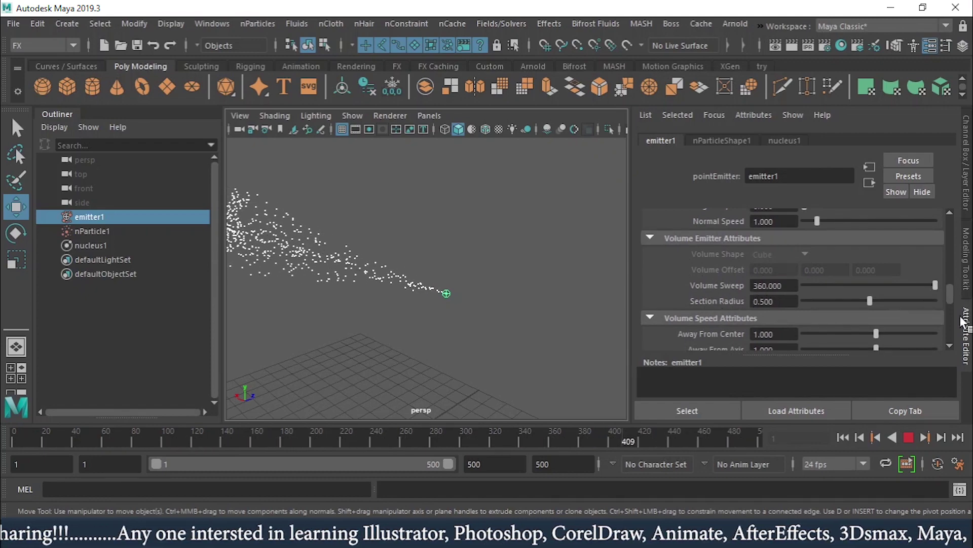
drag(950, 293, 951, 239)
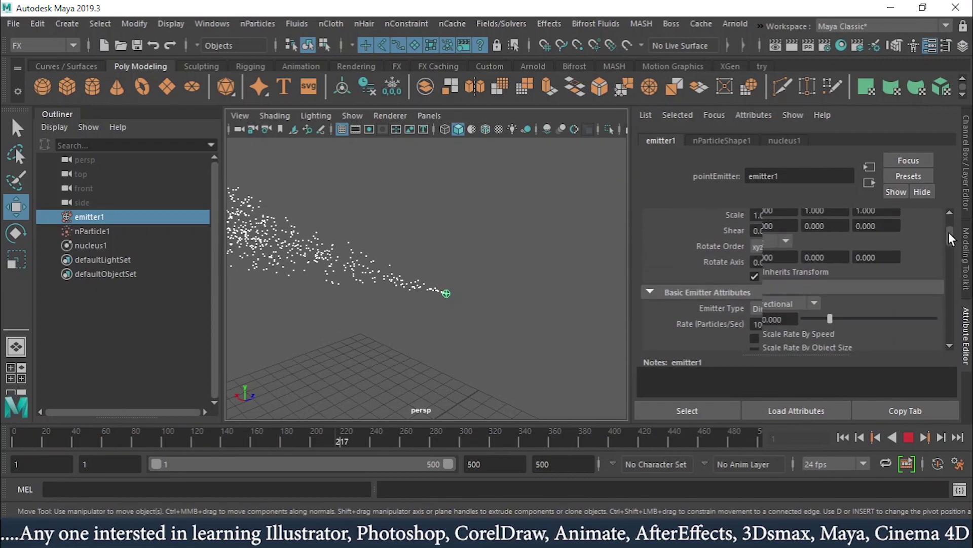
scroll(814, 238, down, 3)
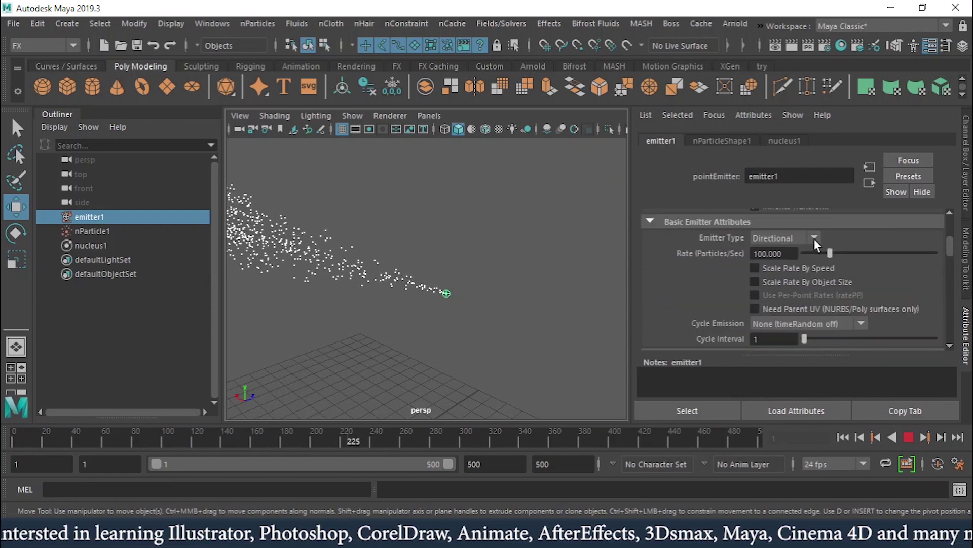
click(814, 238)
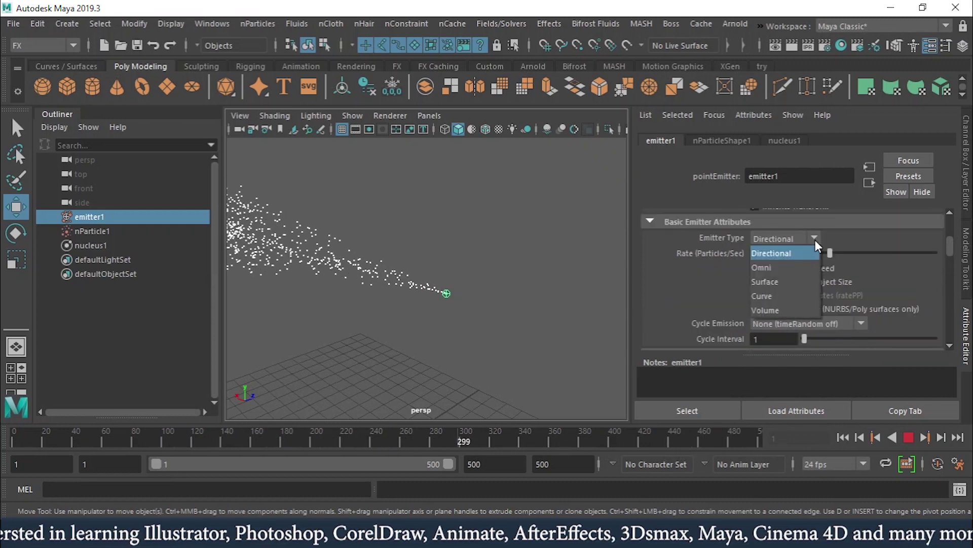
click(772, 309)
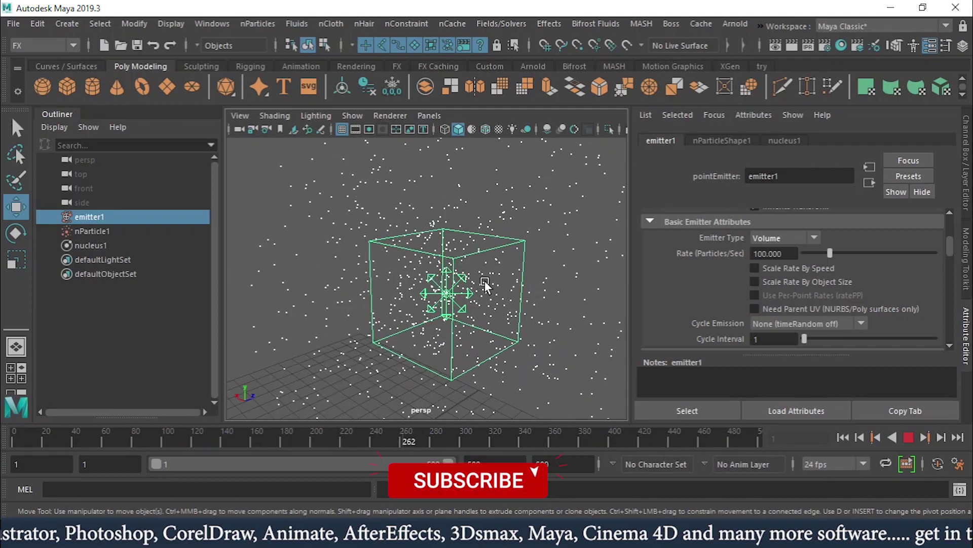
scroll(457, 280, down, 5)
scroll(440, 278, down, 2)
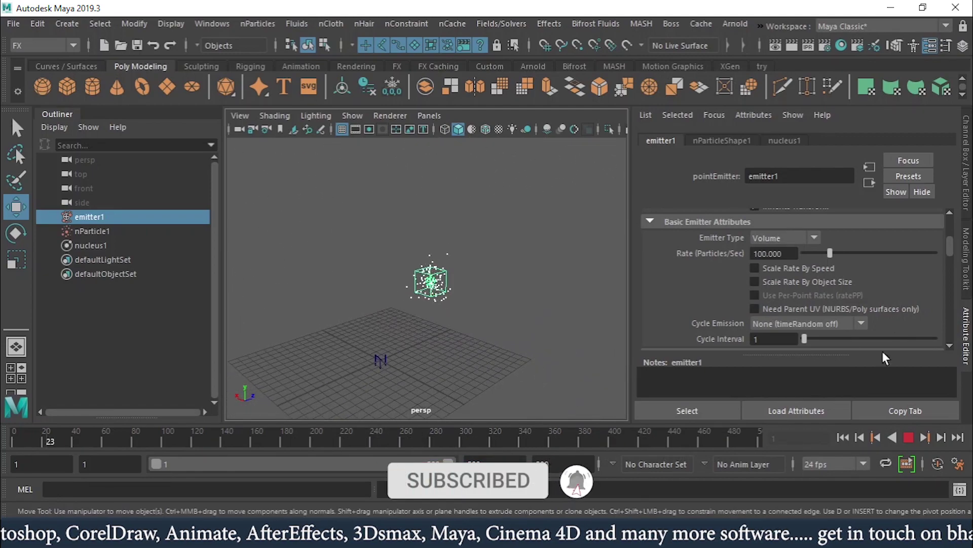
click(813, 237)
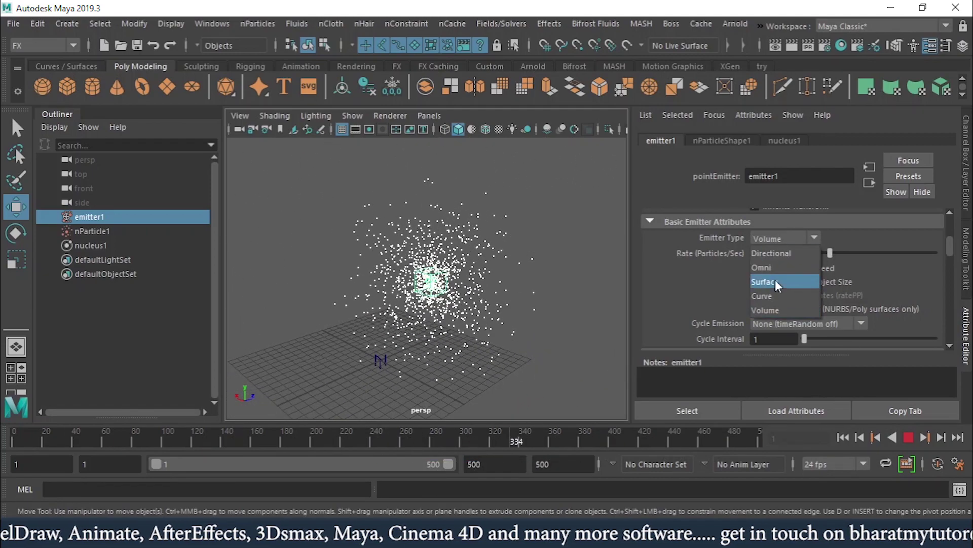
click(877, 240)
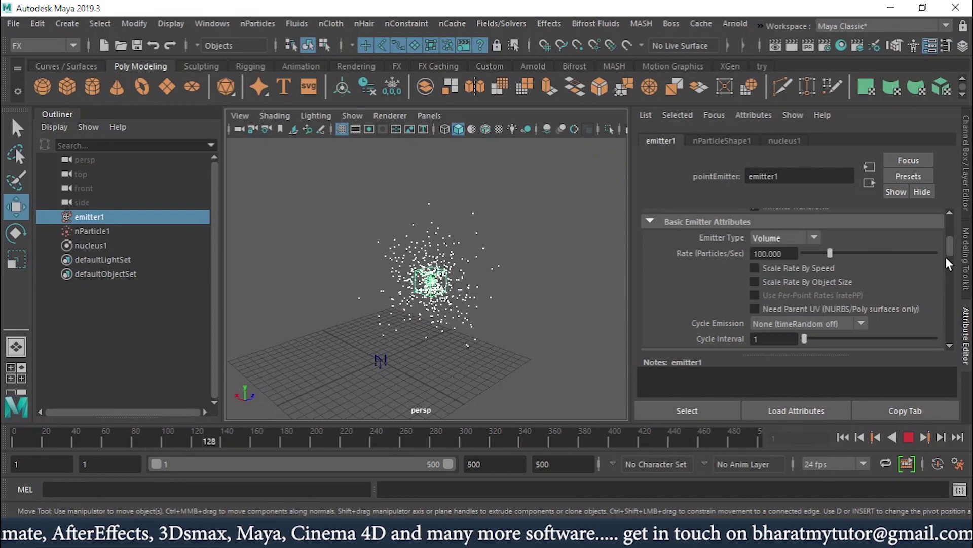
Stop the playback and replay the cube volume emission from the first frame
drag(950, 250, 952, 257)
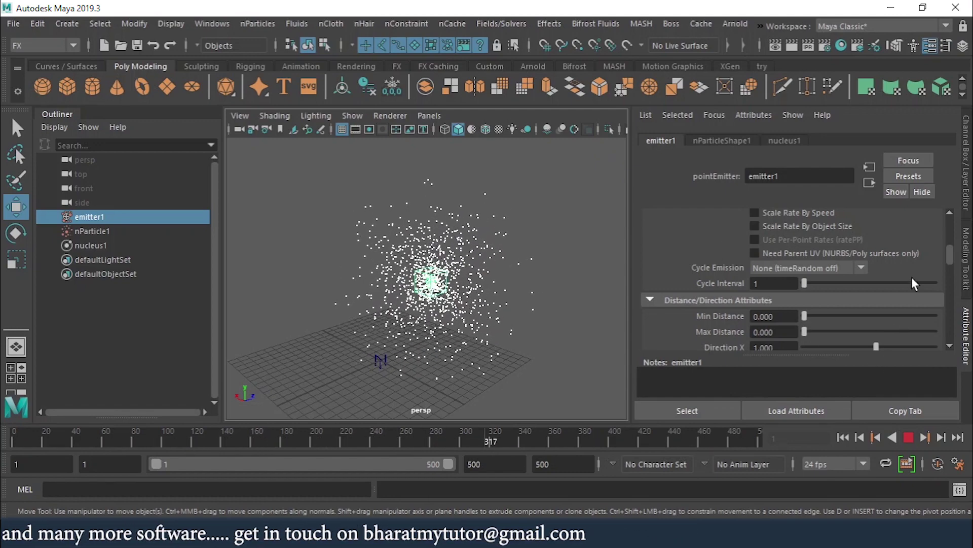
drag(948, 256, 956, 295)
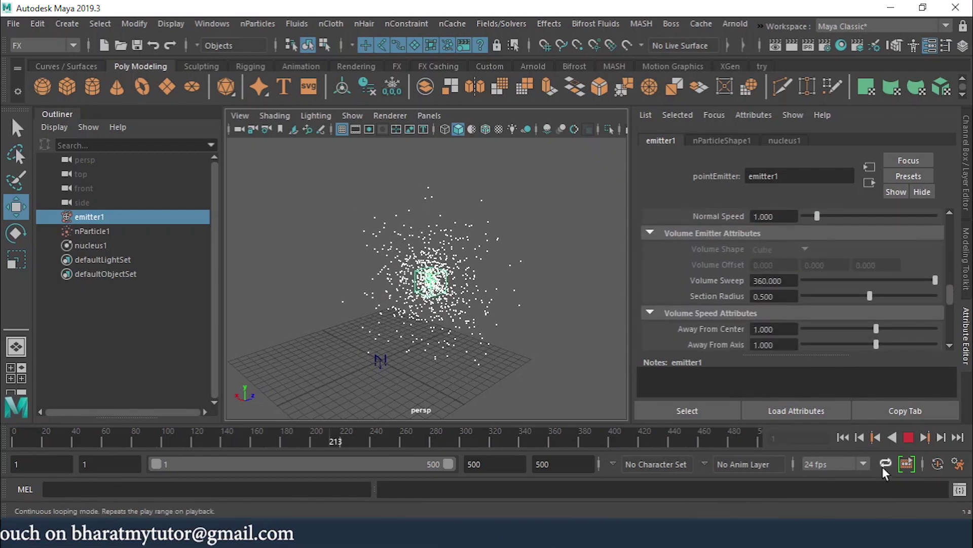
click(909, 437)
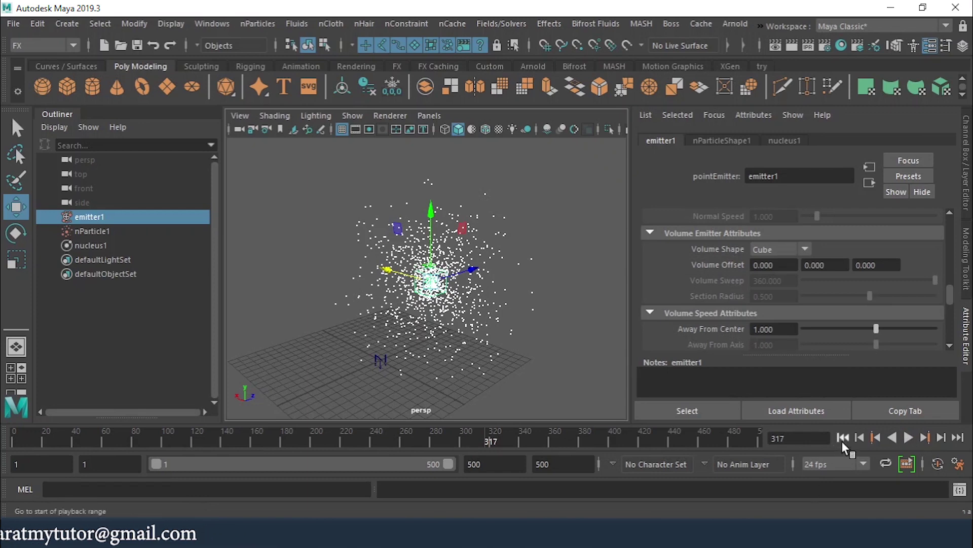
click(843, 438)
click(908, 437)
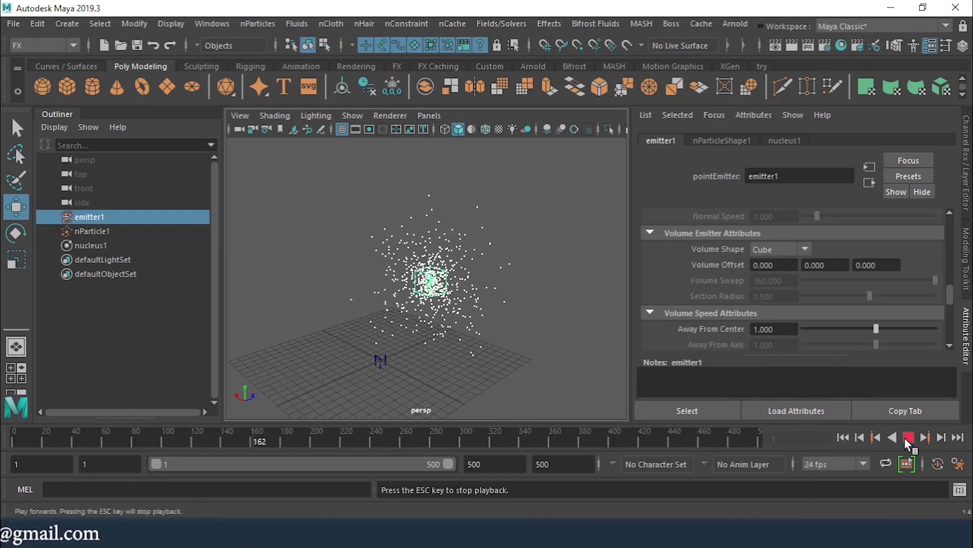
Set the emitter's Volume Shape to Sphere and replay the simulation from the first frame
click(805, 250)
click(769, 278)
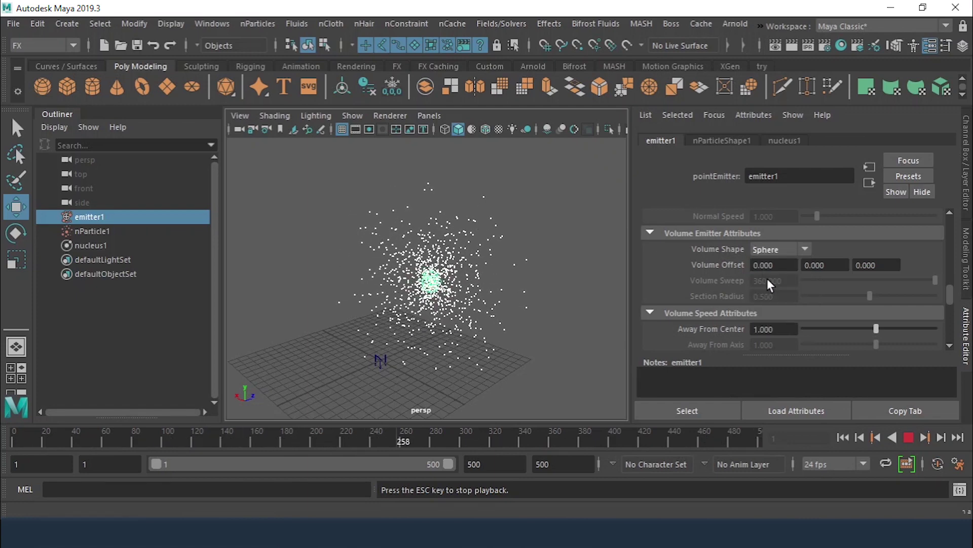
click(908, 437)
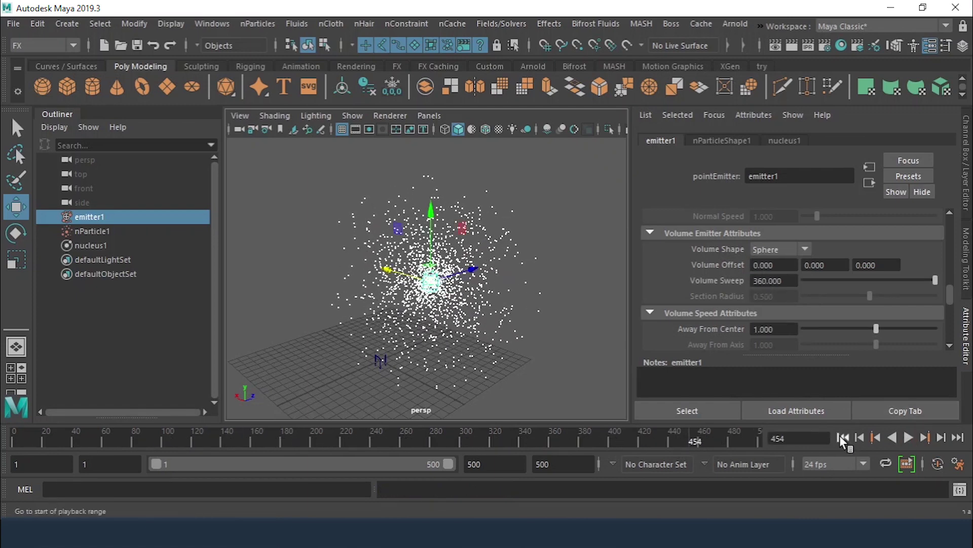
click(842, 437)
click(908, 437)
click(907, 437)
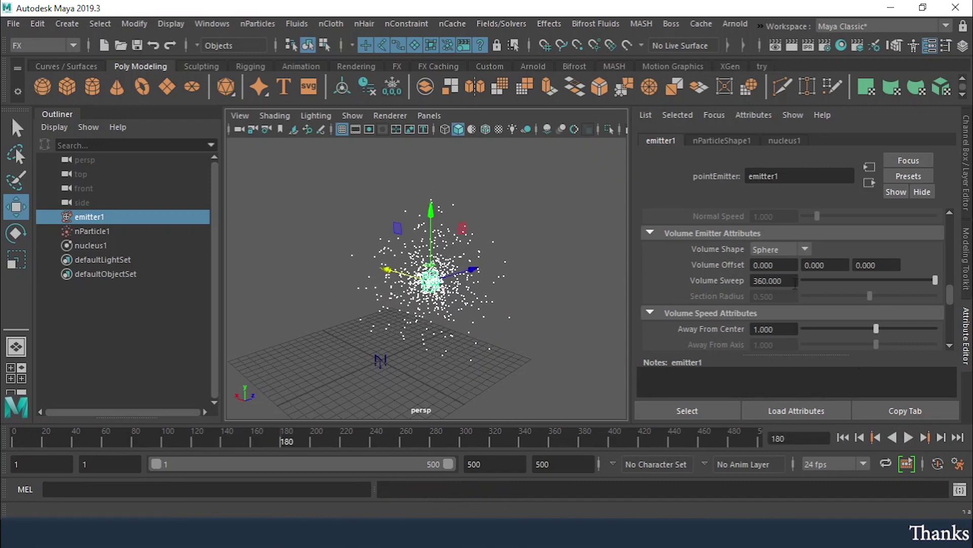
Set the emitter's Volume Shape to Torus and replay the simulation from the first frame
click(777, 251)
click(774, 314)
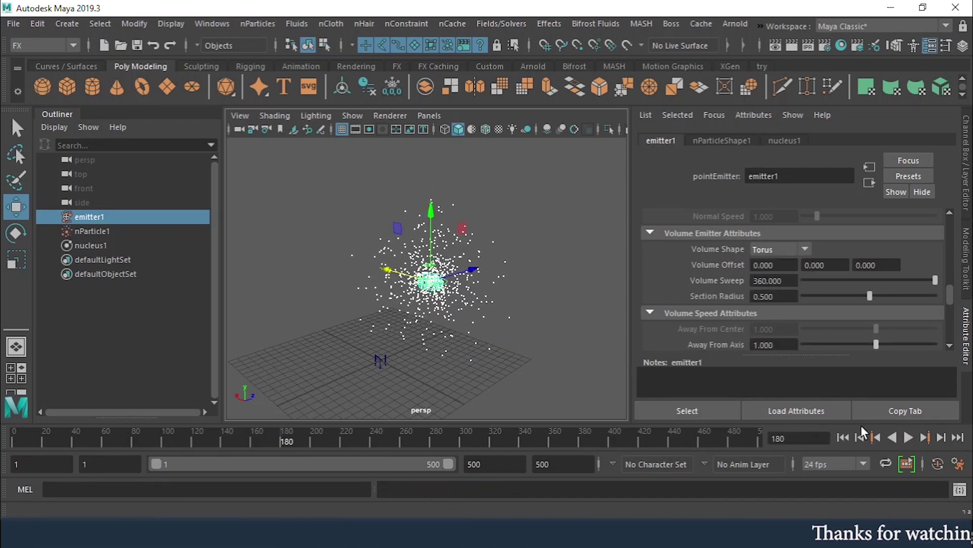
key(alt+v)
click(908, 437)
click(842, 436)
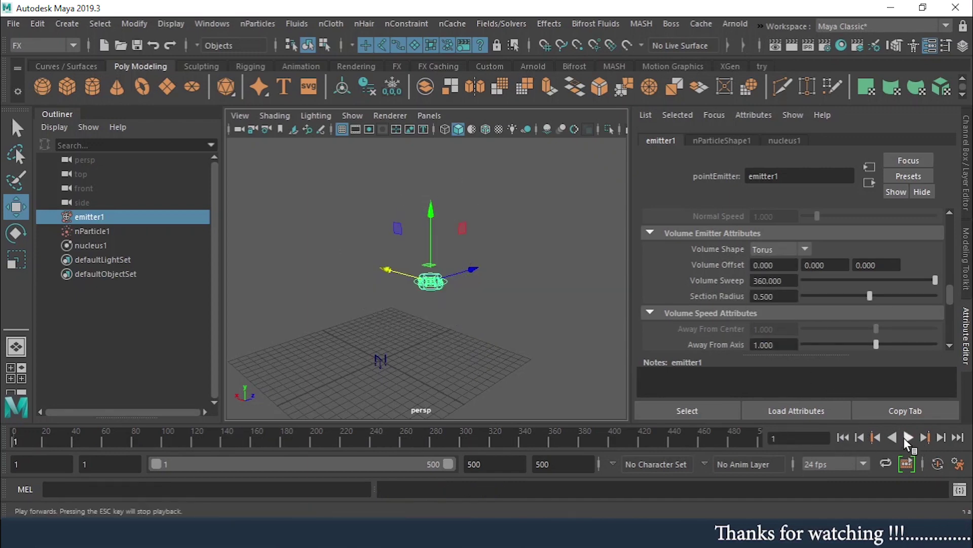
click(908, 437)
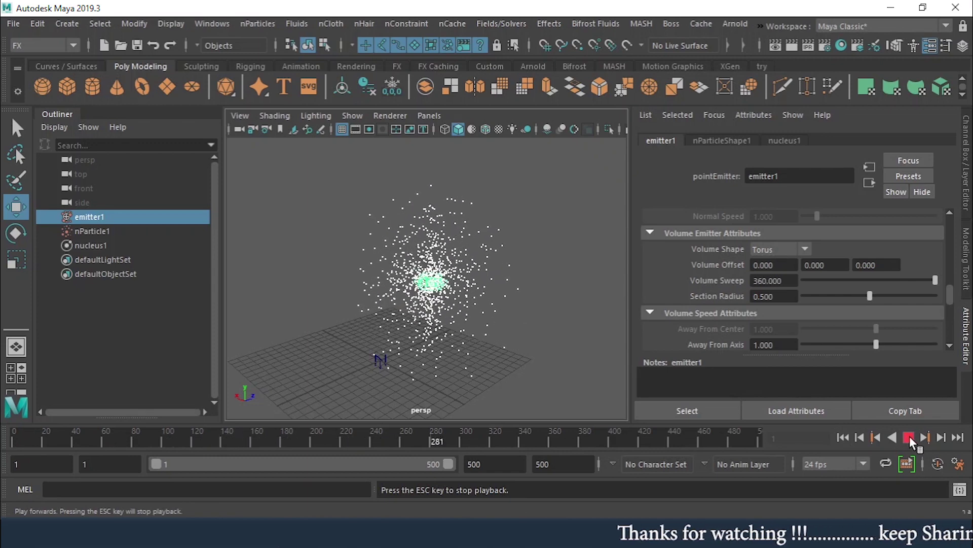
click(908, 437)
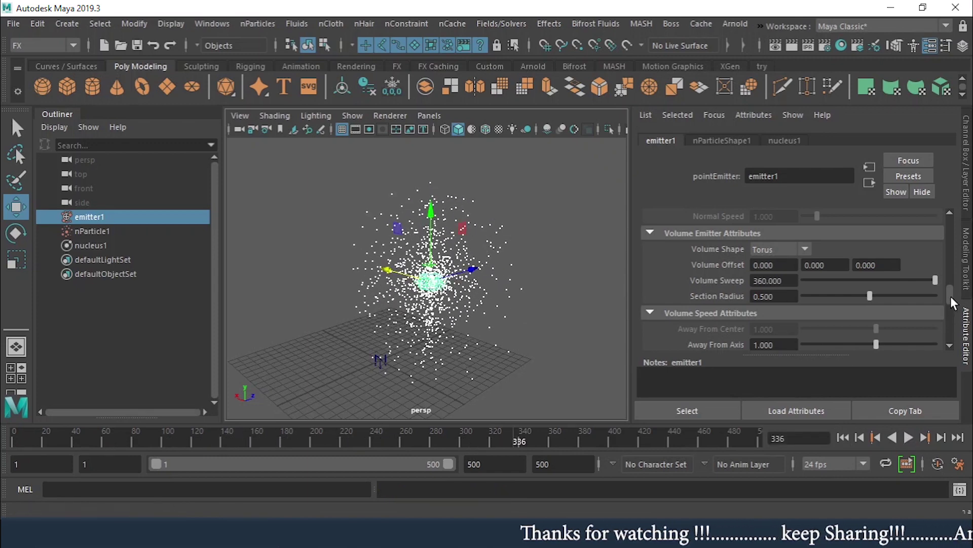
Switch the emitter type to Omni and play the simulation from the first frame
scroll(951, 298, down, 3)
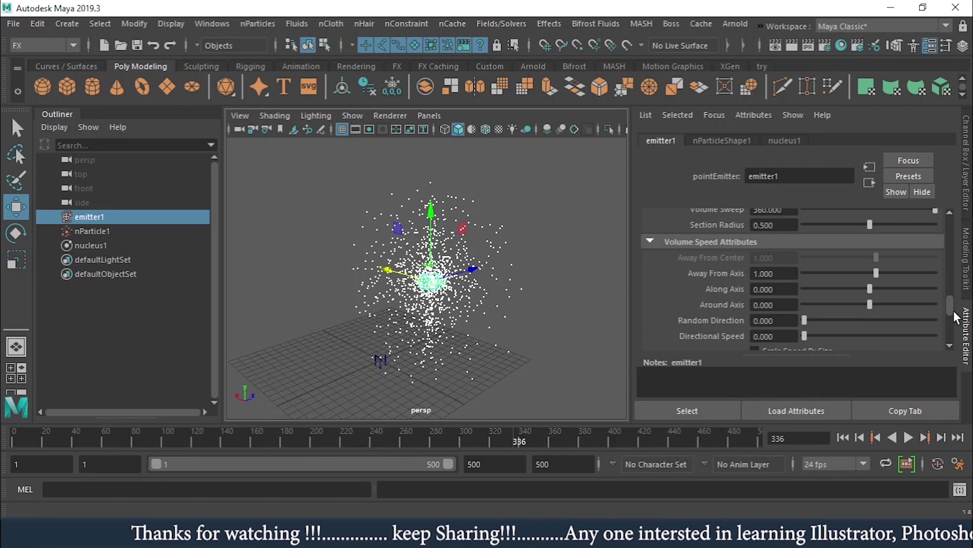
drag(952, 304, 953, 289)
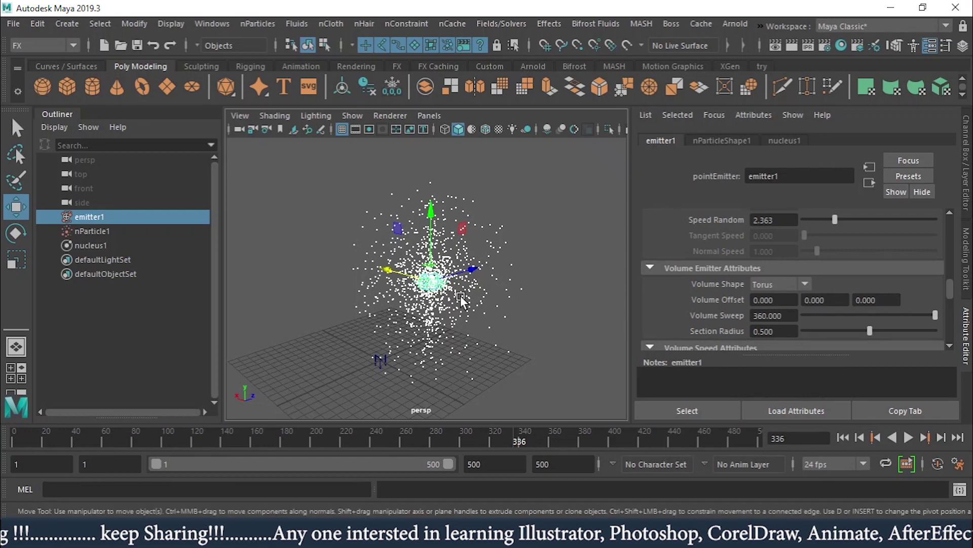
drag(946, 286, 952, 212)
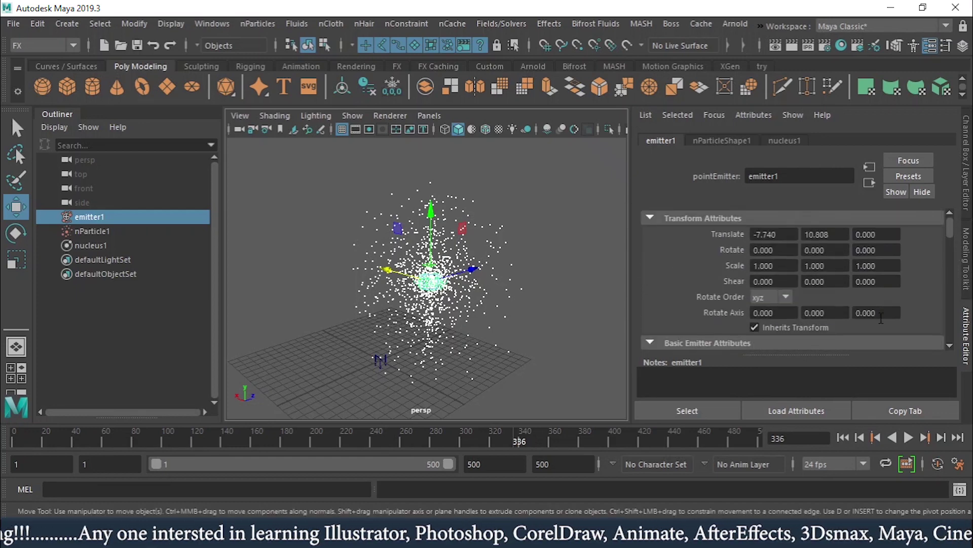
scroll(893, 293, down, 3)
click(801, 271)
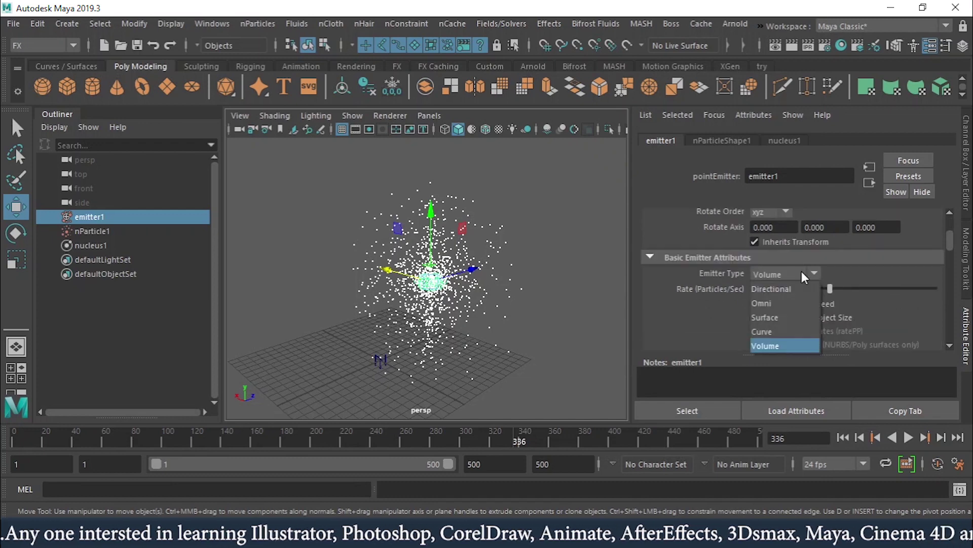
click(768, 302)
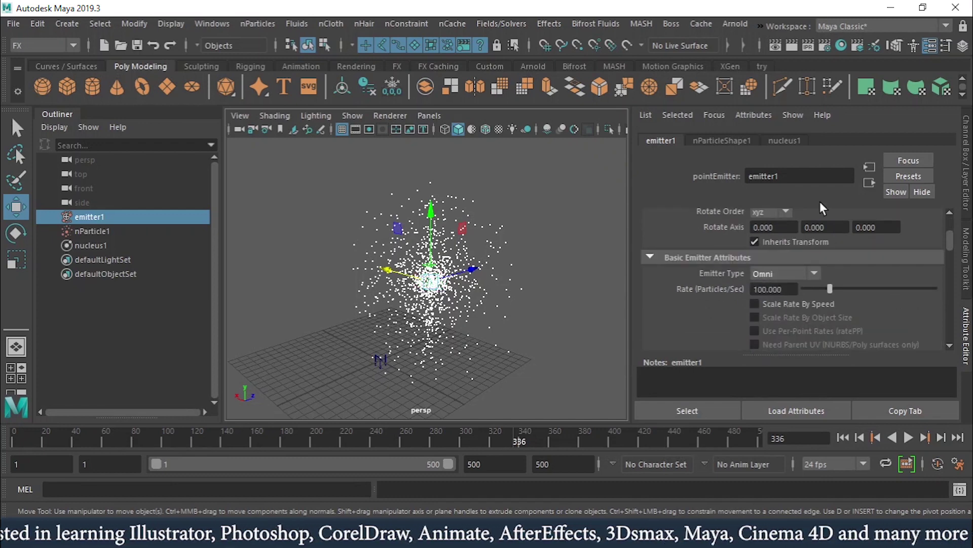
click(845, 436)
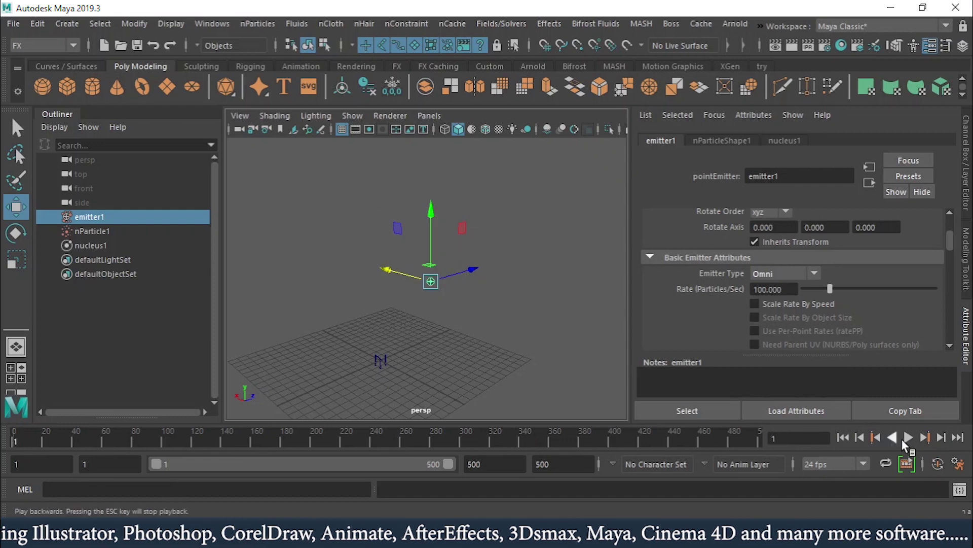
click(908, 436)
click(909, 436)
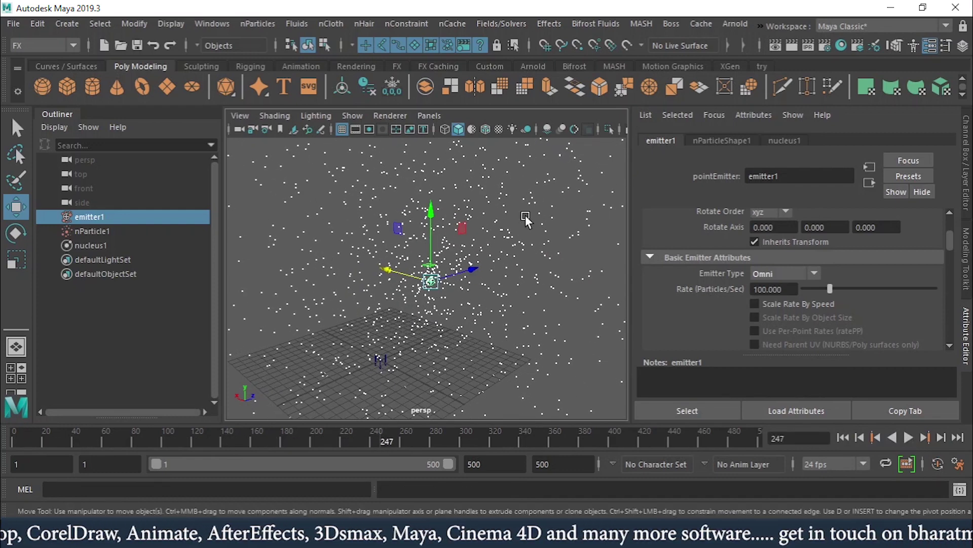
Set the nucleus Gravity to 9.8 and replay the falling particles from the first frame
click(785, 139)
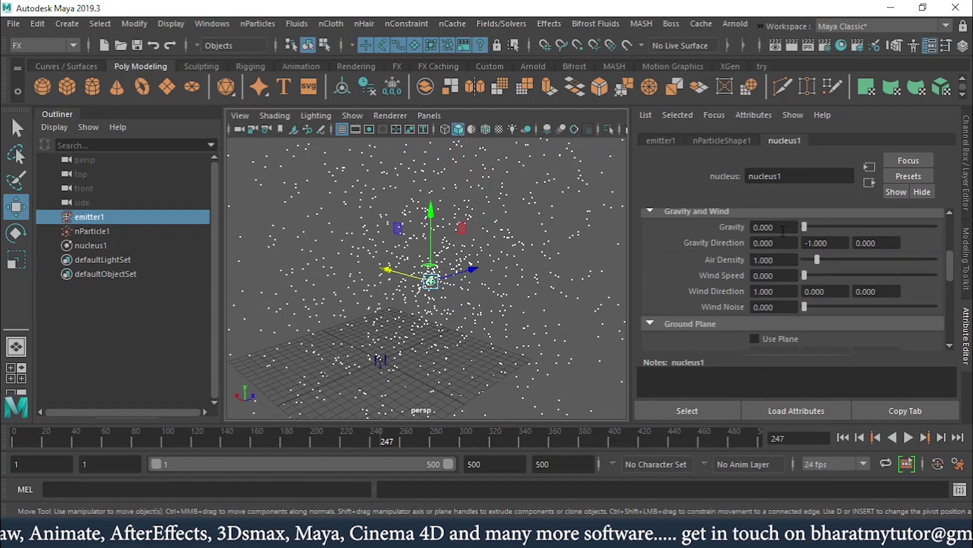
text(9)
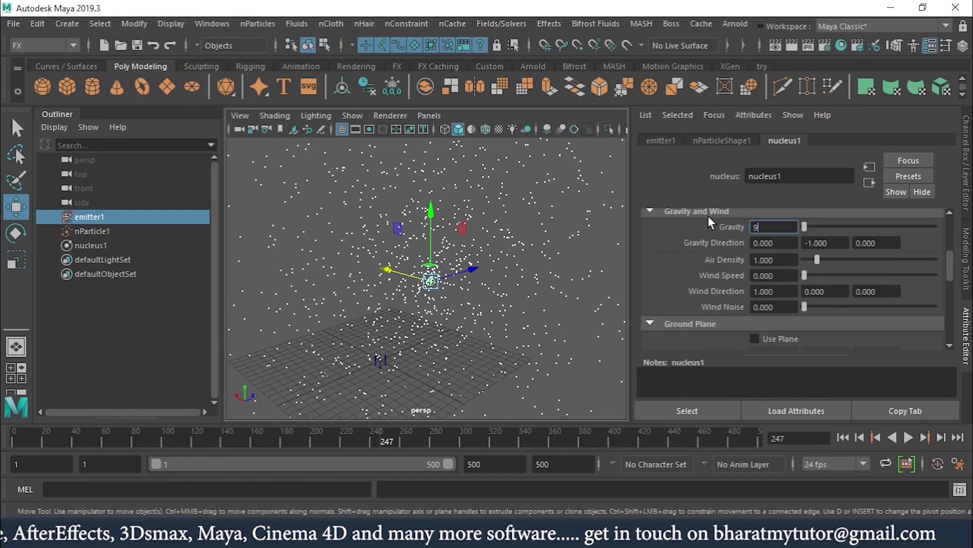
text(.8)
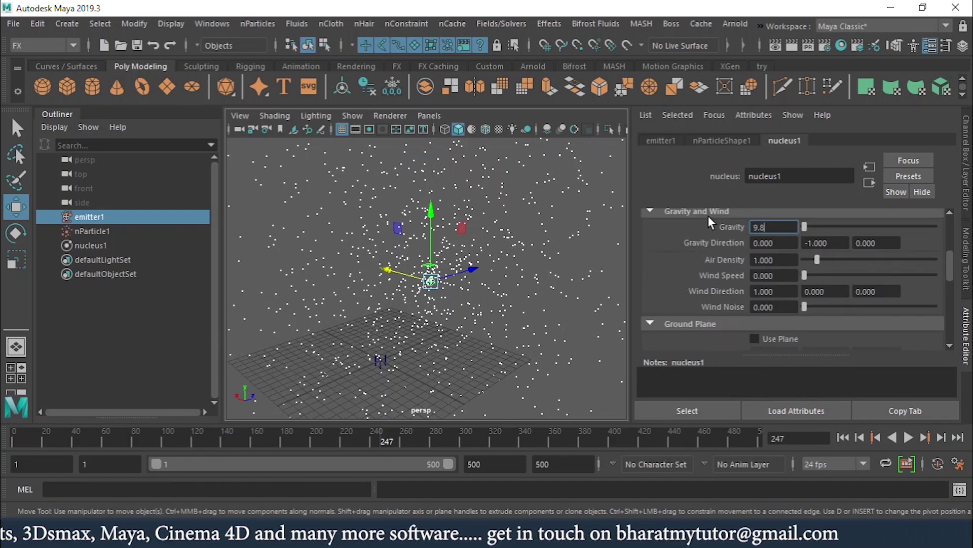
key(Return)
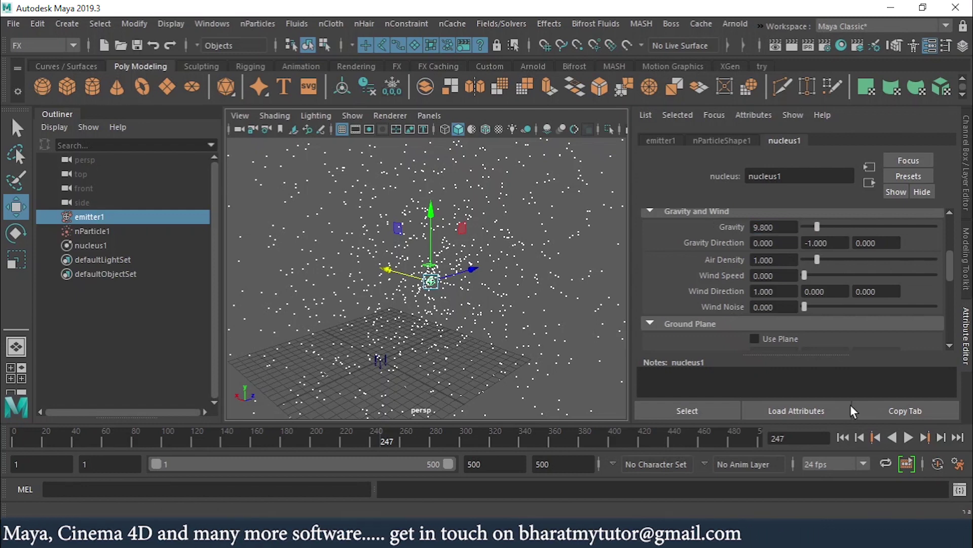
click(844, 437)
click(908, 437)
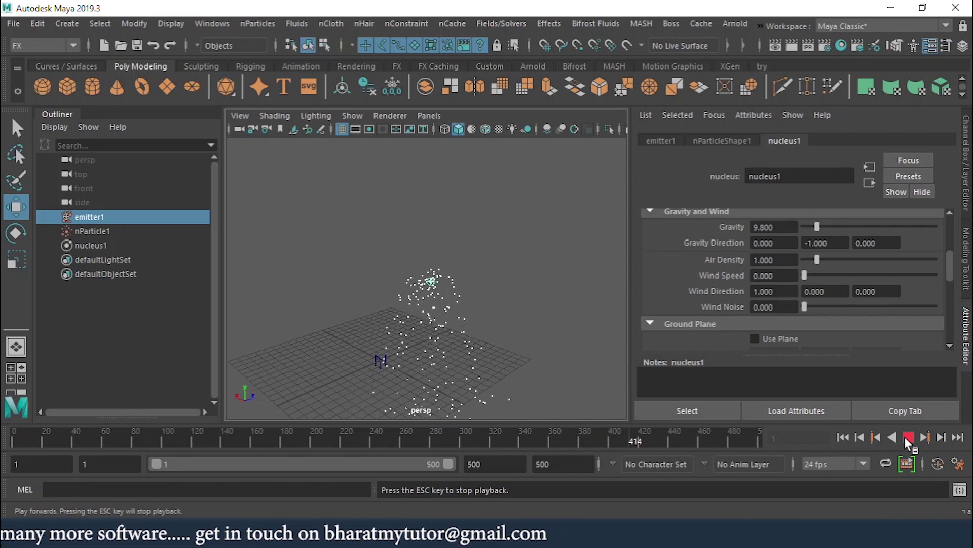
click(907, 437)
Set the emitter's emission Speed to 1 and replay the simulation
click(660, 142)
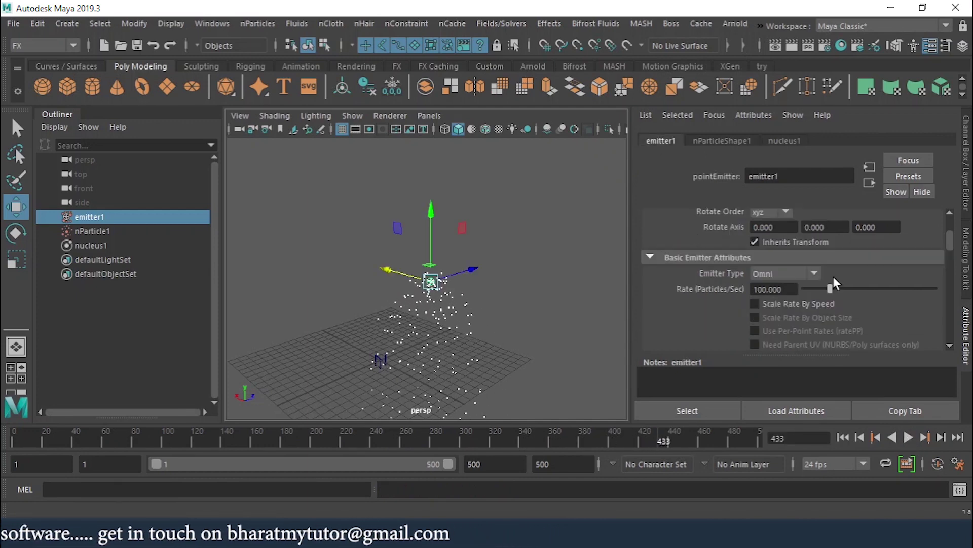
drag(950, 239, 960, 284)
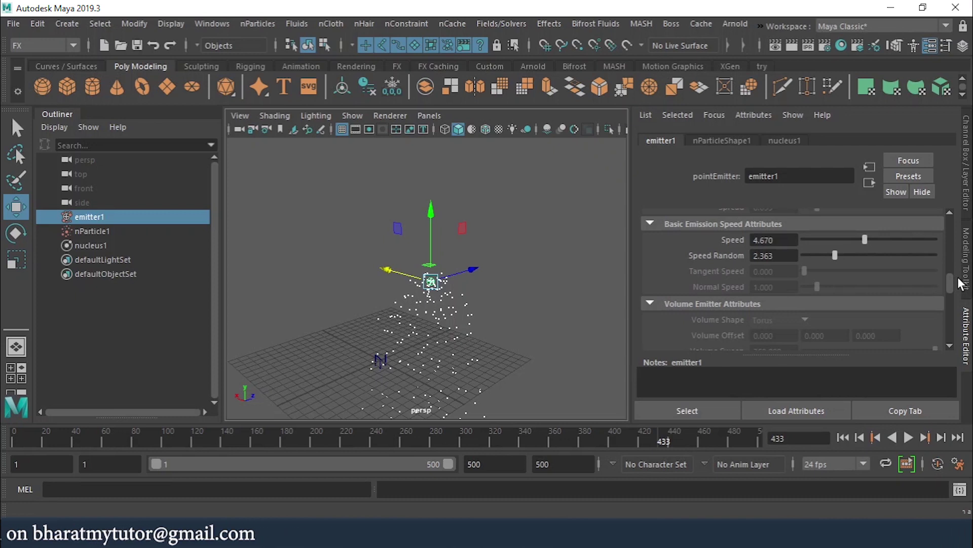
double_click(766, 239)
text(1)
key(Return)
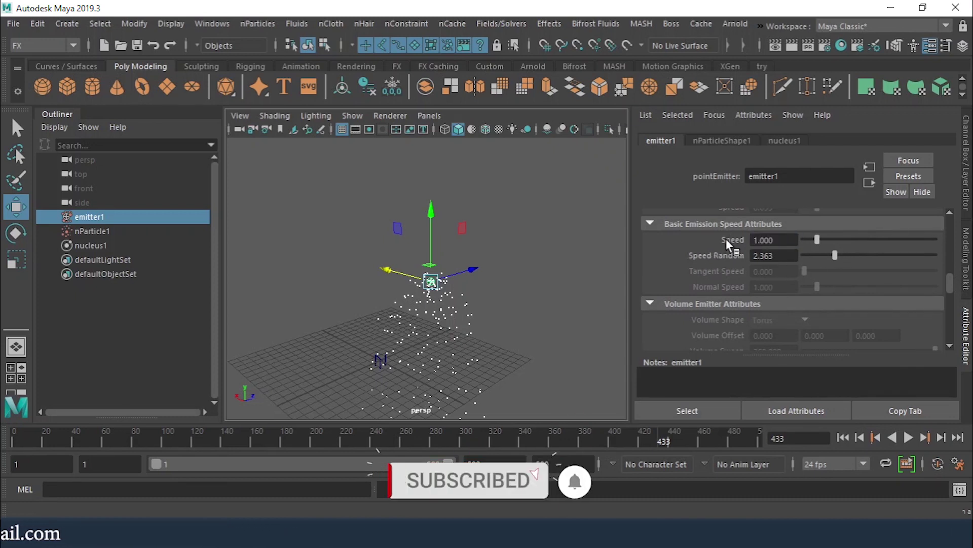
click(876, 437)
click(907, 437)
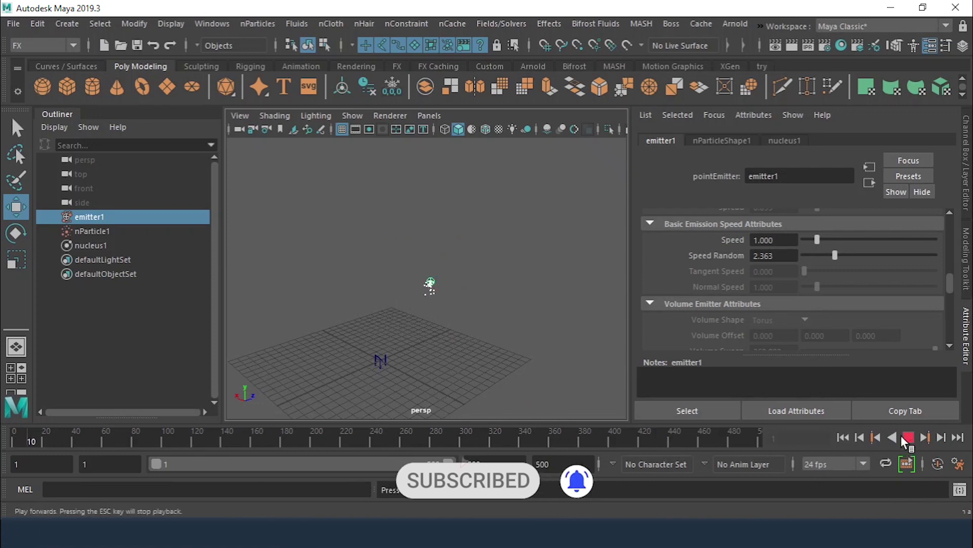
Stop the playback and show the Count and Lifespan attributes of nParticleShape1
click(906, 437)
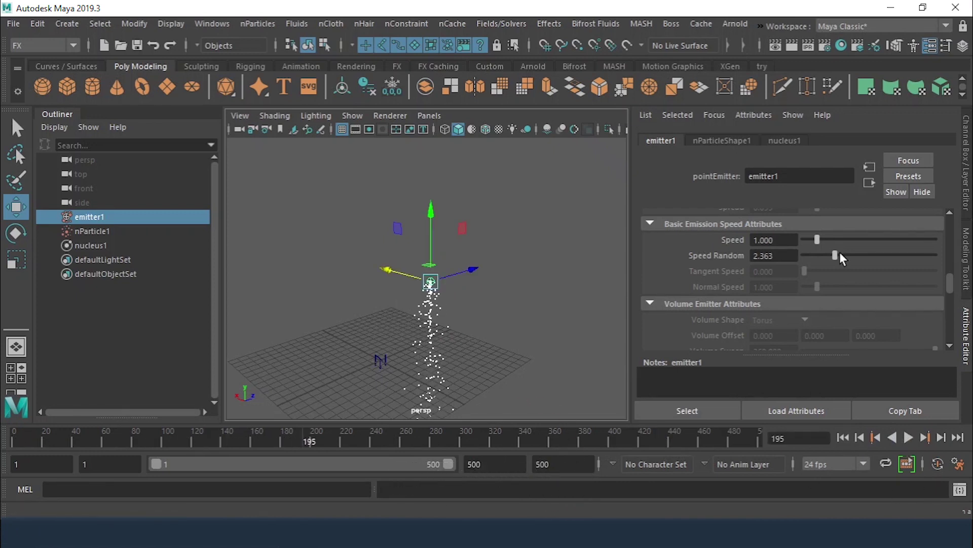
scroll(456, 235, up, 3)
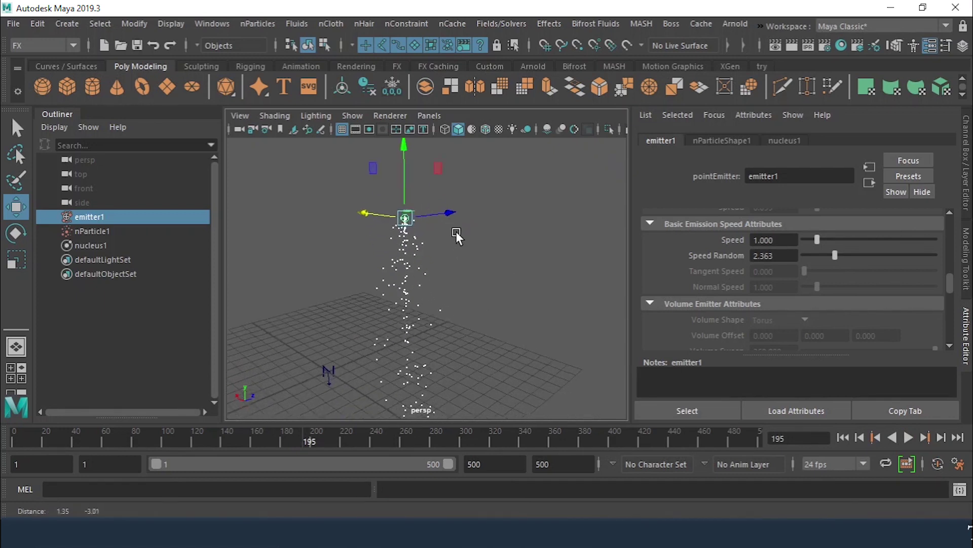
click(722, 140)
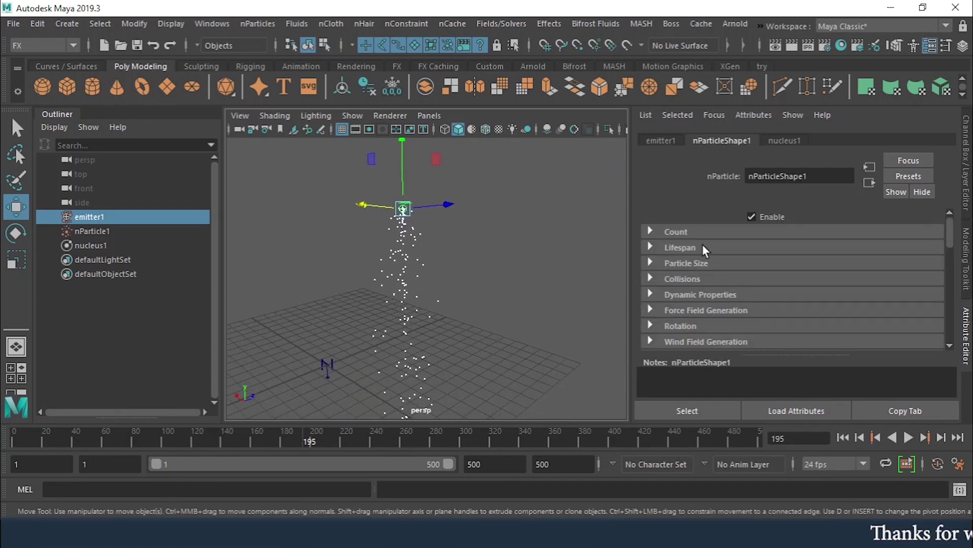
click(680, 230)
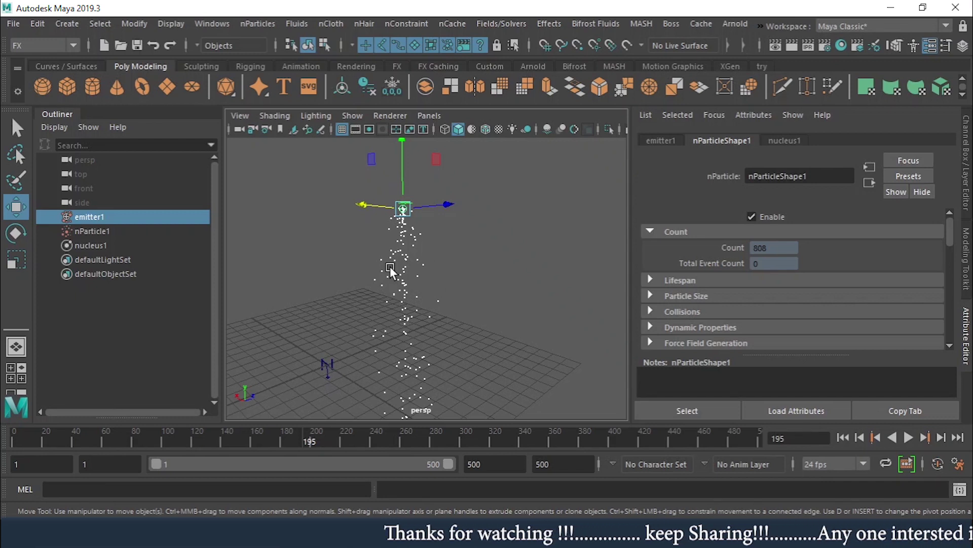
click(680, 279)
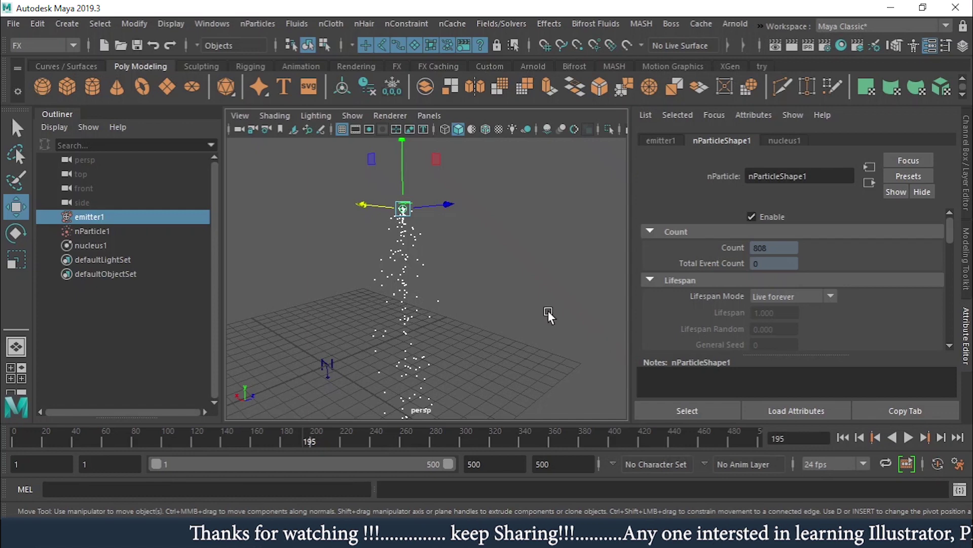
Set the nParticle shape's Lifespan Mode to Constant and play the simulation from the first frame
alt+drag(549, 310, 466, 211)
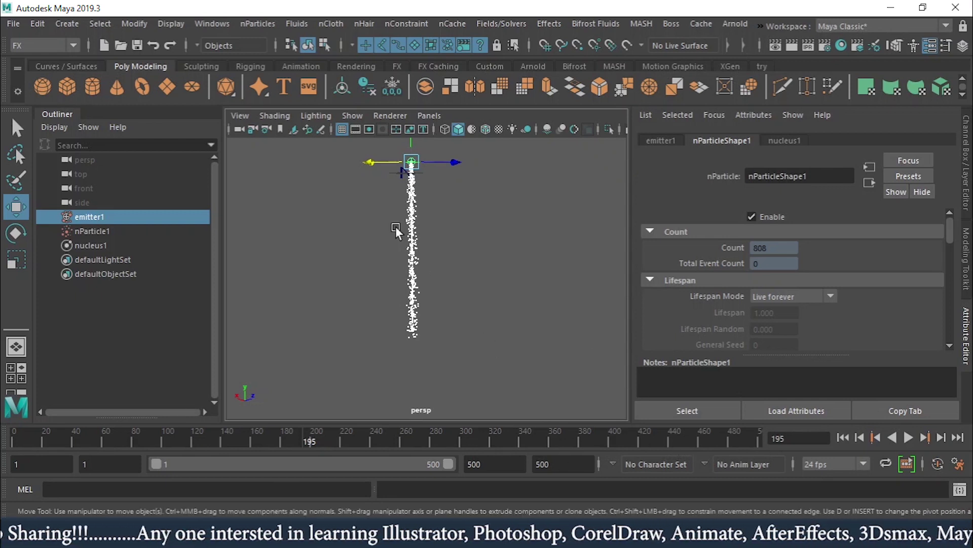
alt+right_drag(448, 252, 471, 389)
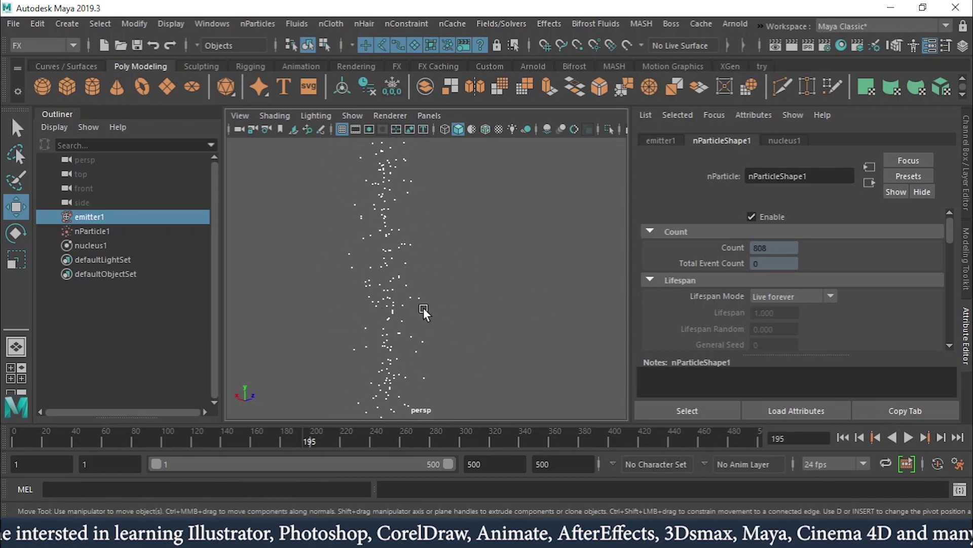
alt+right_drag(424, 307, 470, 318)
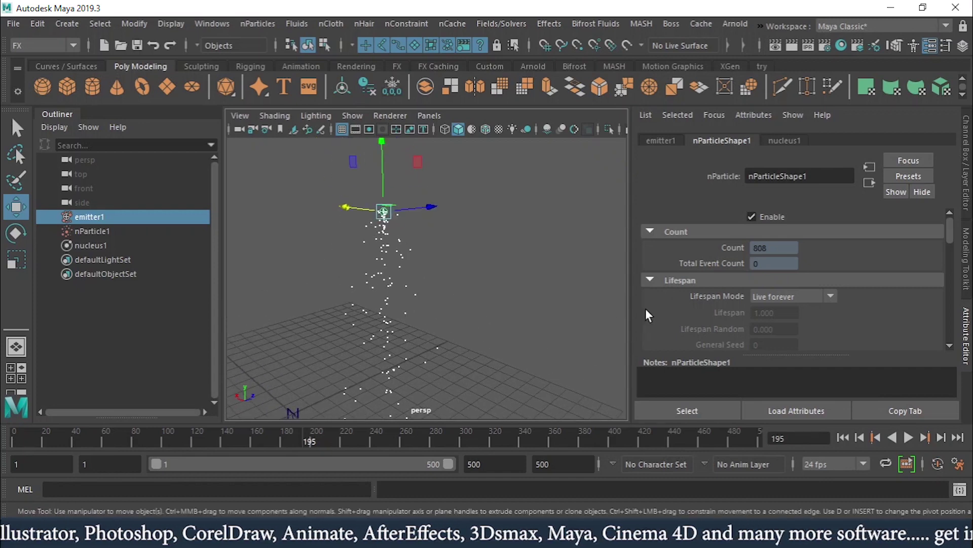
click(831, 296)
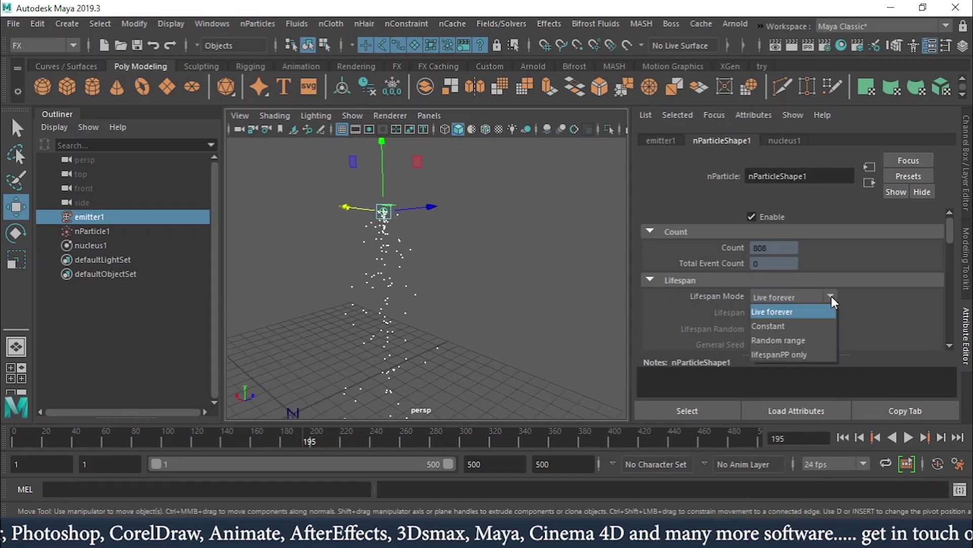
click(774, 325)
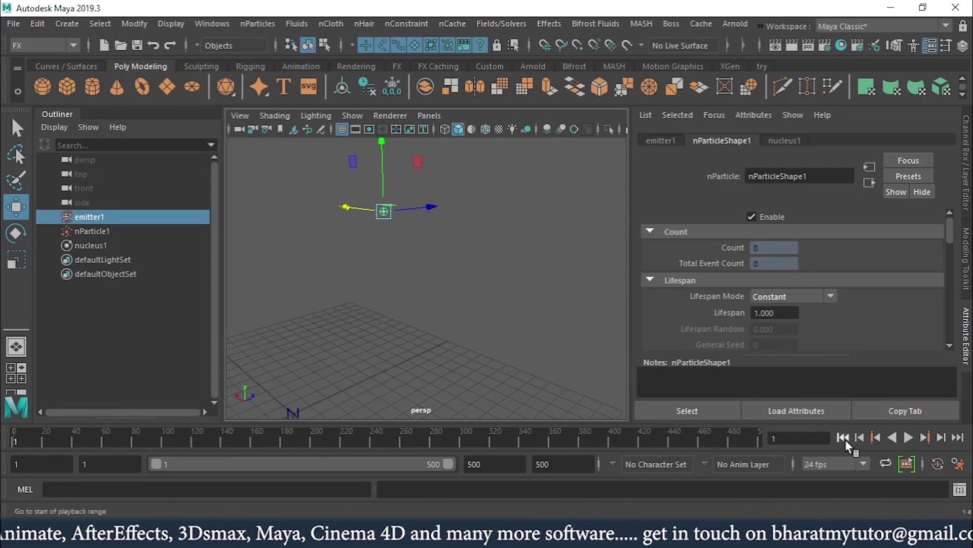
click(909, 437)
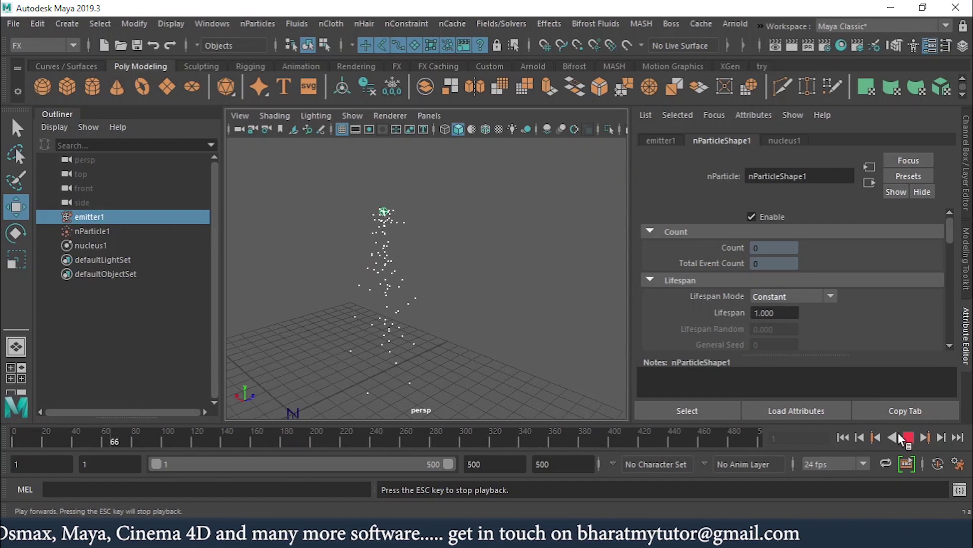
Set the particles' Lifespan to 2 while the simulation plays, watch the stream and stop the playback
click(783, 311)
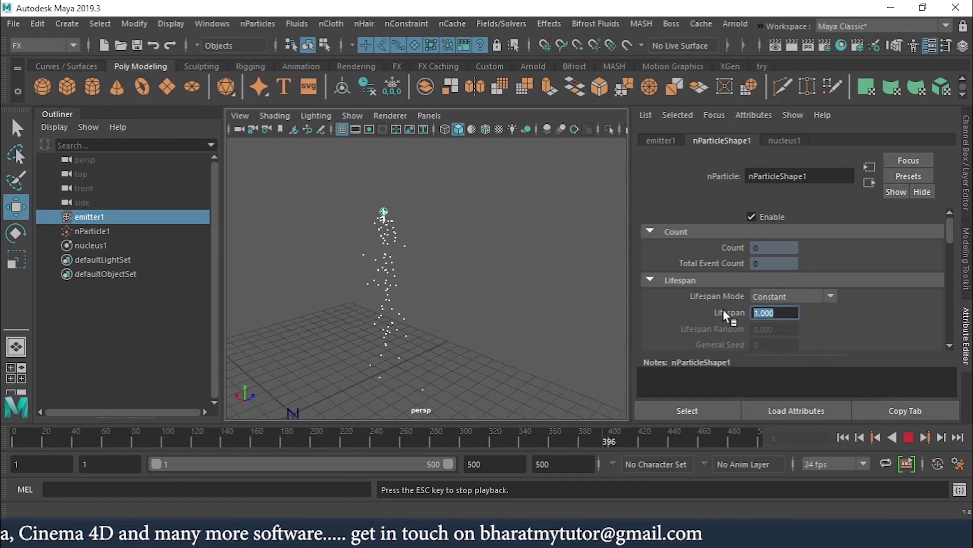
text(2)
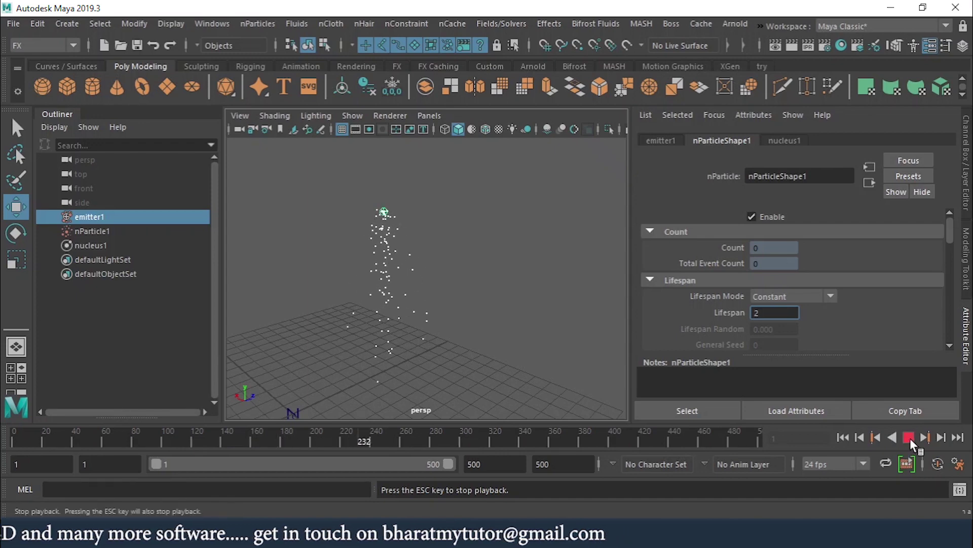
key(Return)
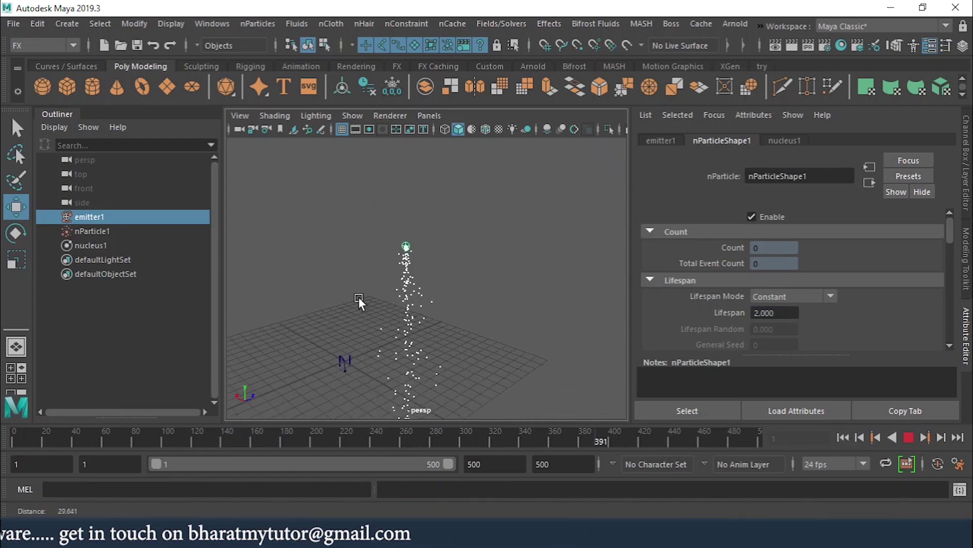
alt+drag(458, 313, 443, 238)
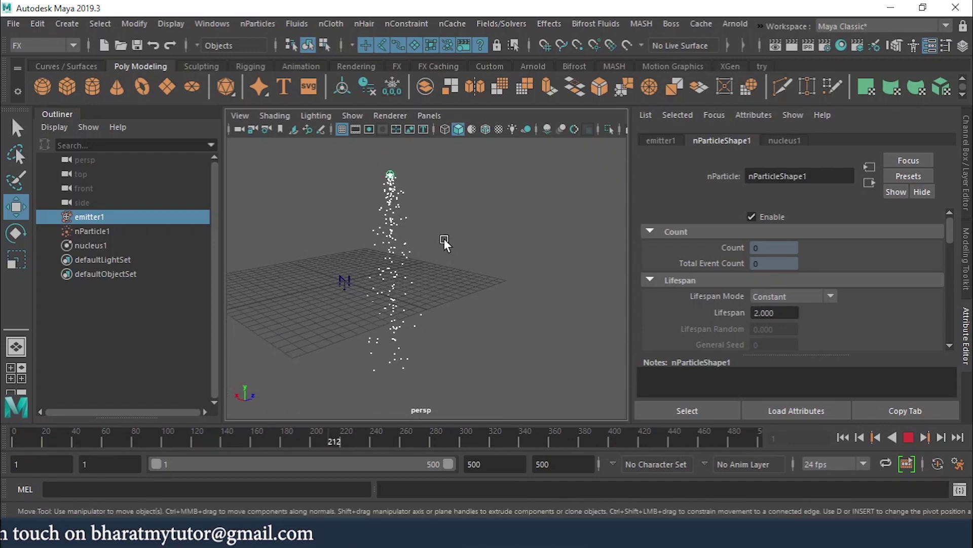
click(907, 436)
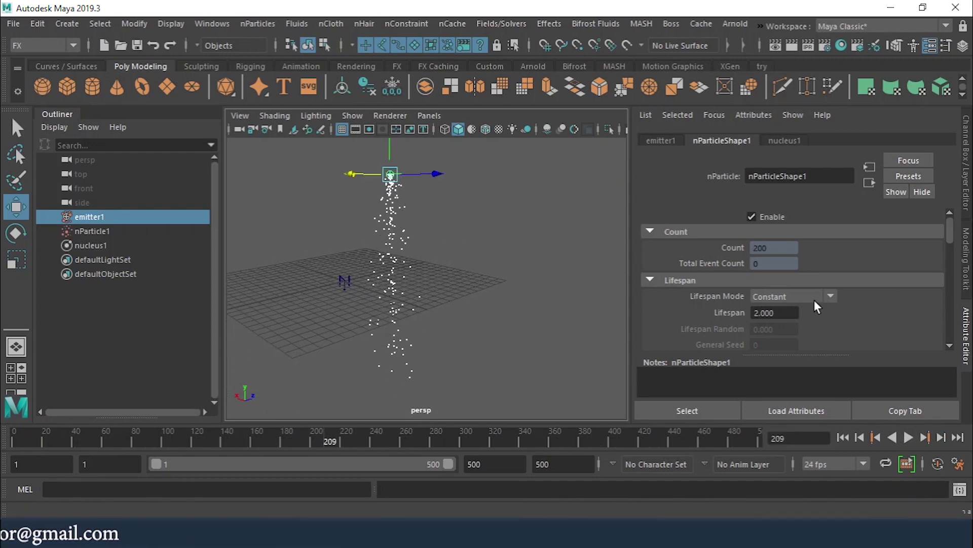
Switch the Lifespan Mode to Random range and set Lifespan Random to 1
click(813, 297)
click(797, 340)
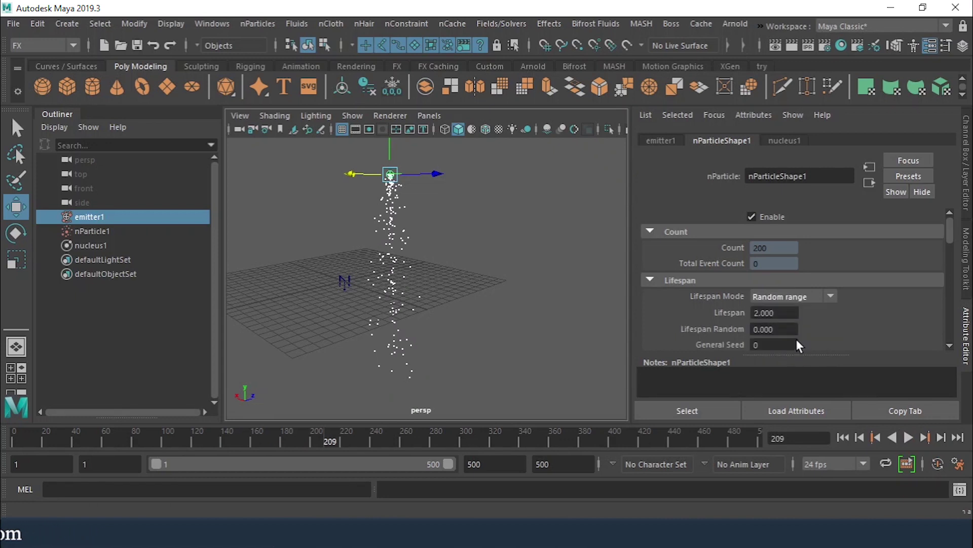
click(704, 321)
text(1)
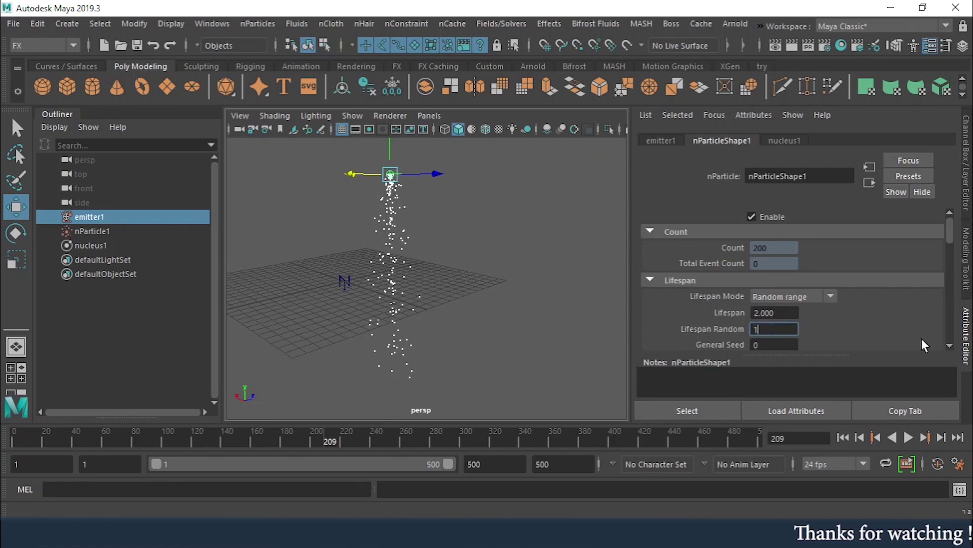
click(794, 313)
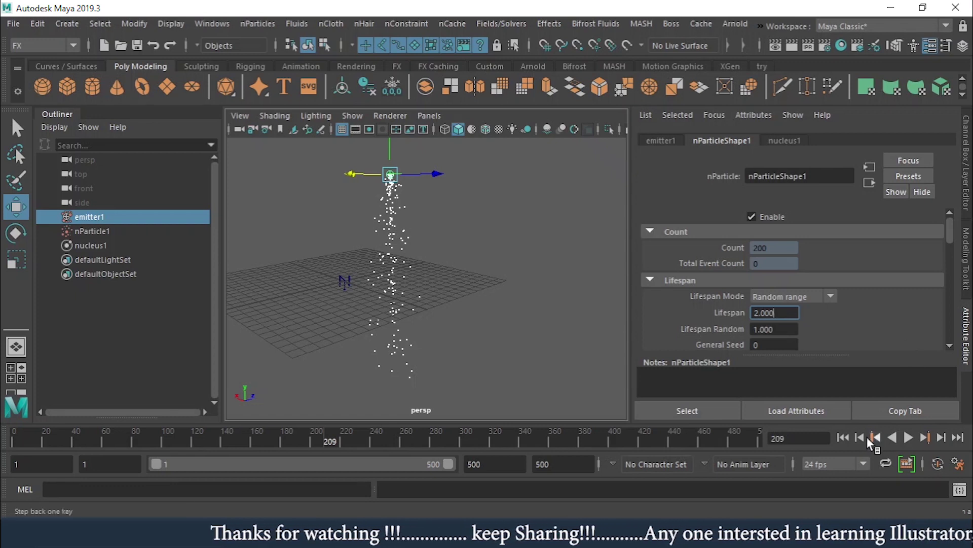
Replay the simulation from the first frame, examine where the falling particles die, and stop the playback
click(841, 437)
click(908, 437)
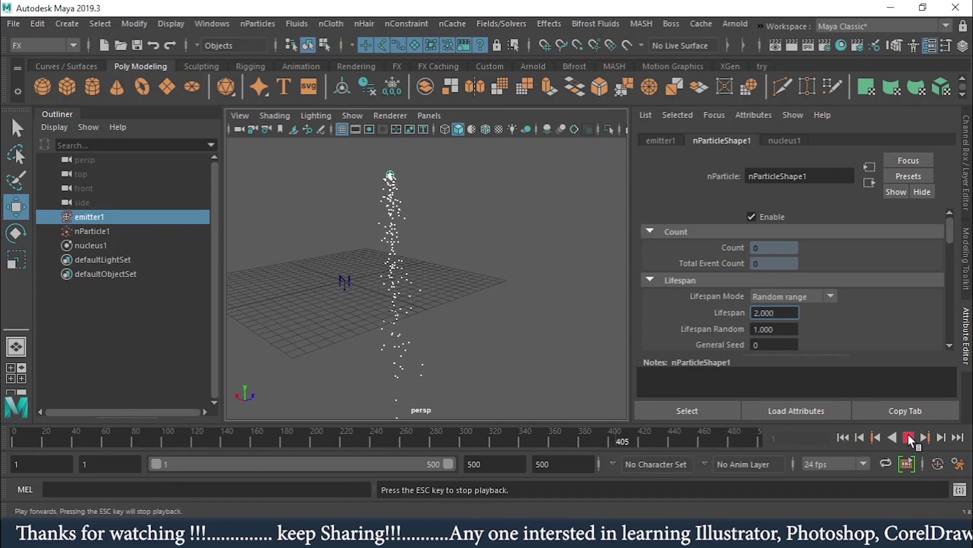
scroll(488, 277, down, 5)
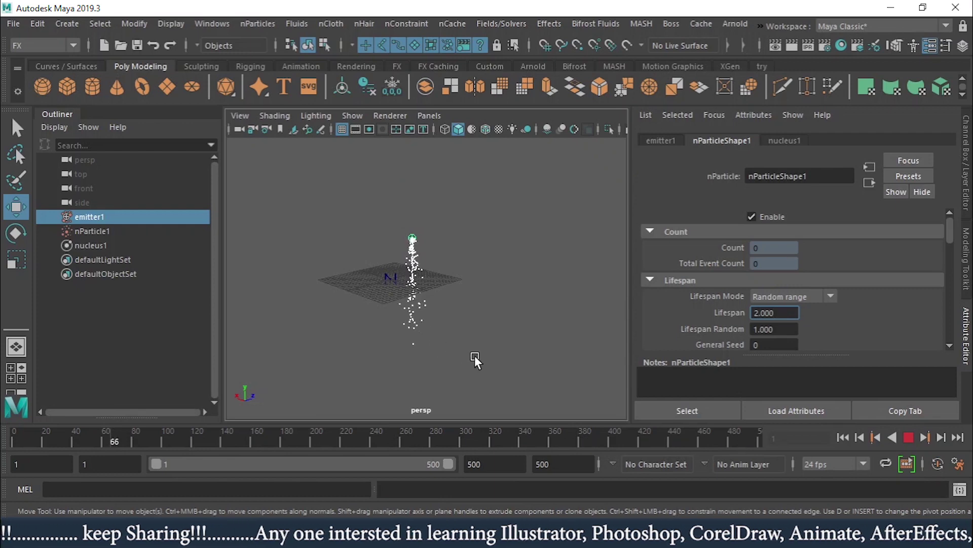
scroll(437, 352, up, 3)
alt+drag(500, 385, 468, 263)
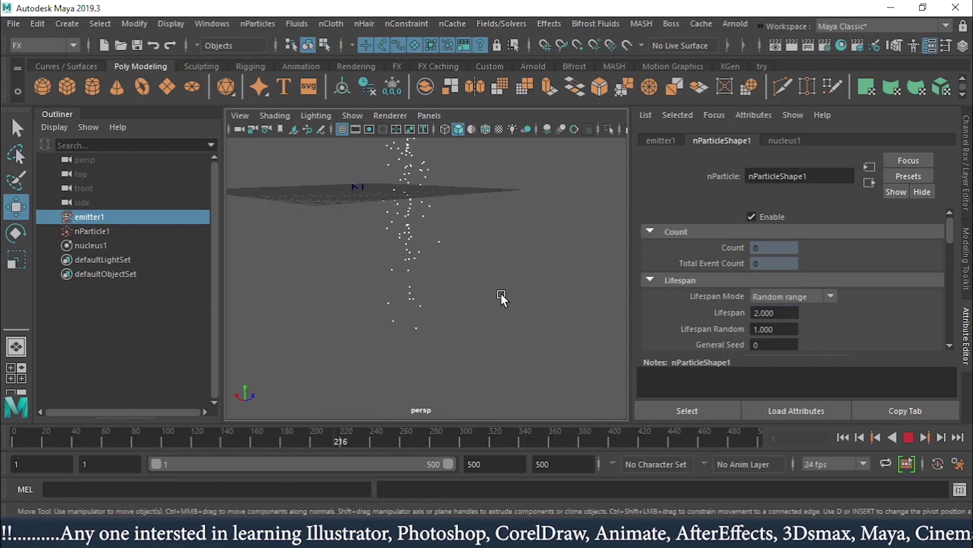
alt+drag(484, 287, 446, 298)
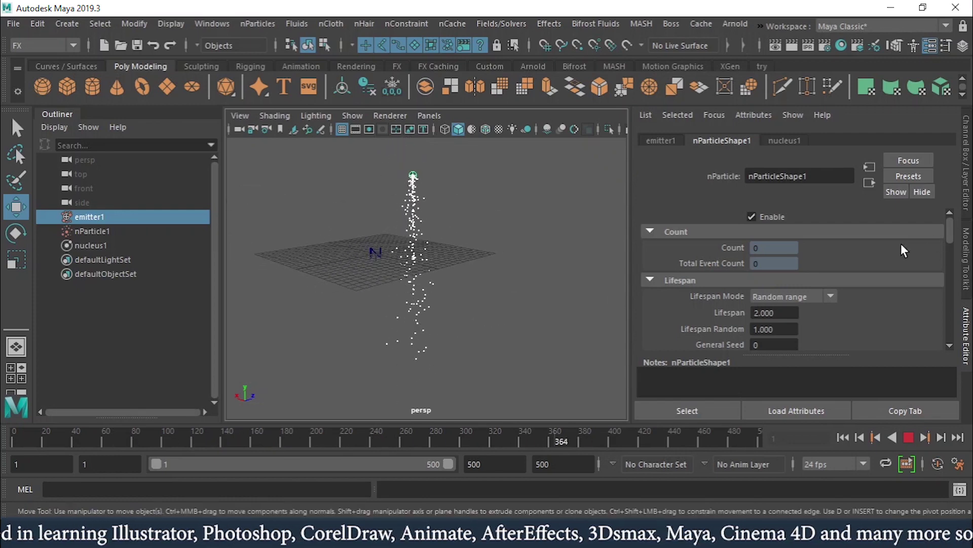
click(909, 438)
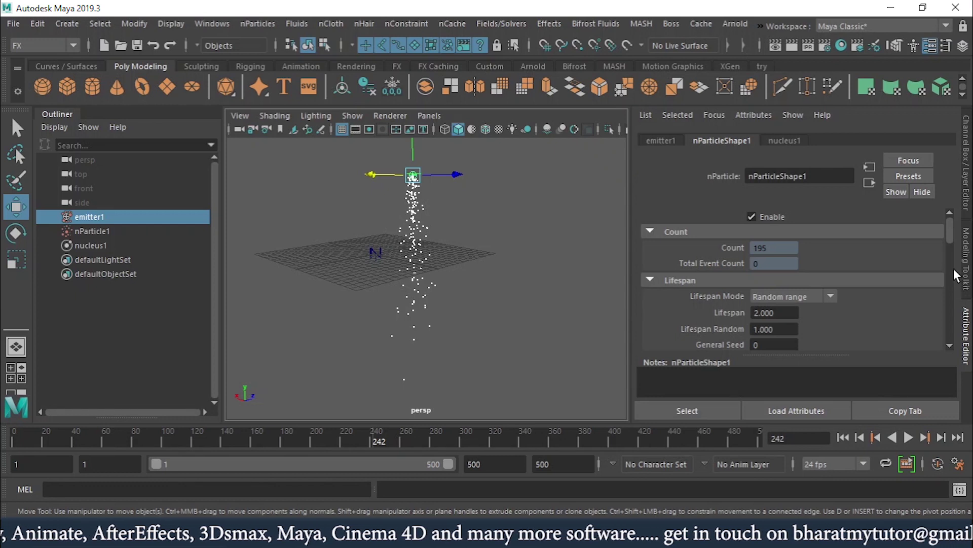
Return to the first frame and set the Particle Render Type in the nParticle's Shading attributes to Spheres
drag(953, 237, 956, 282)
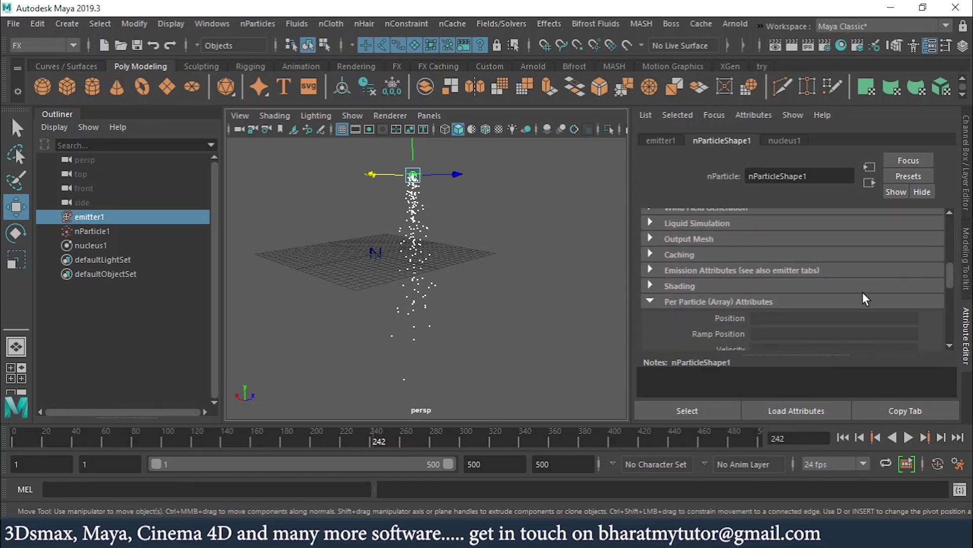
click(683, 286)
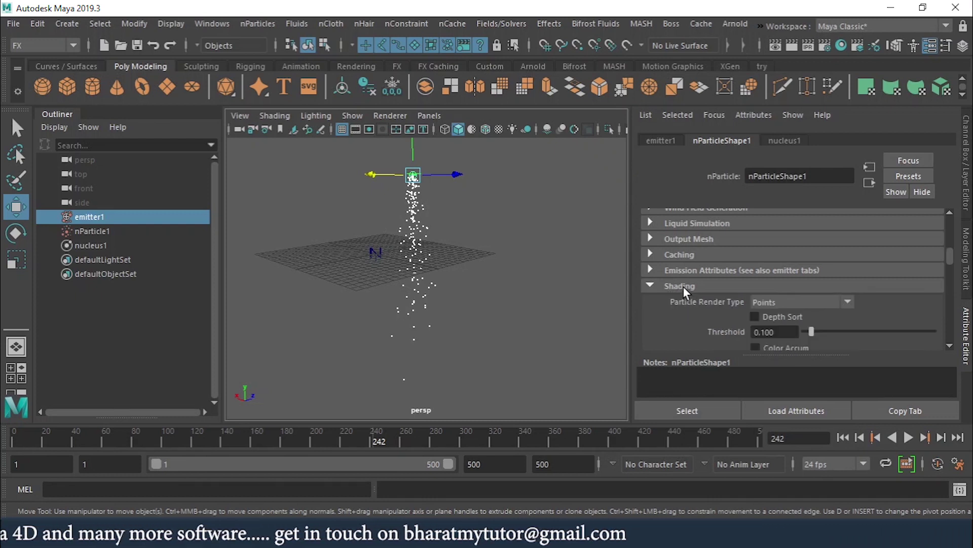
click(948, 345)
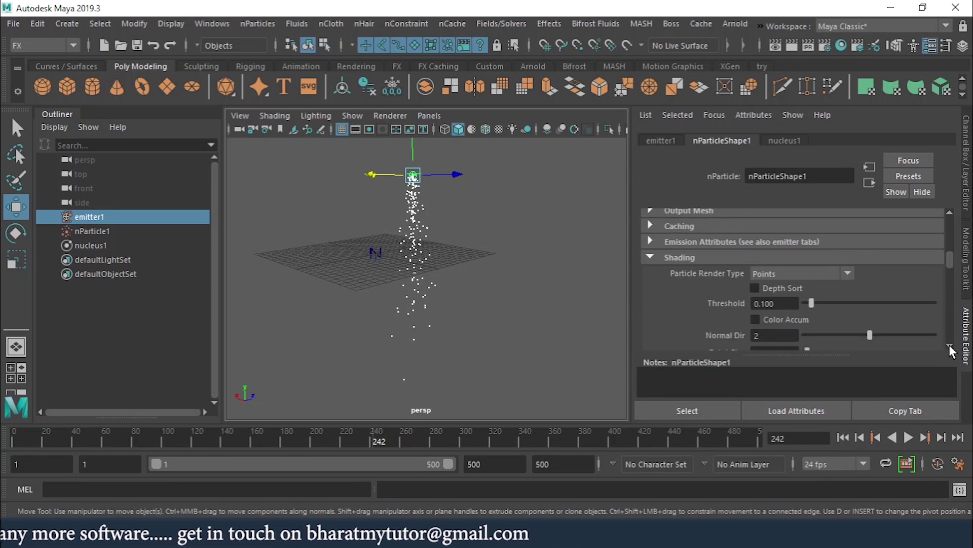
click(948, 345)
click(948, 346)
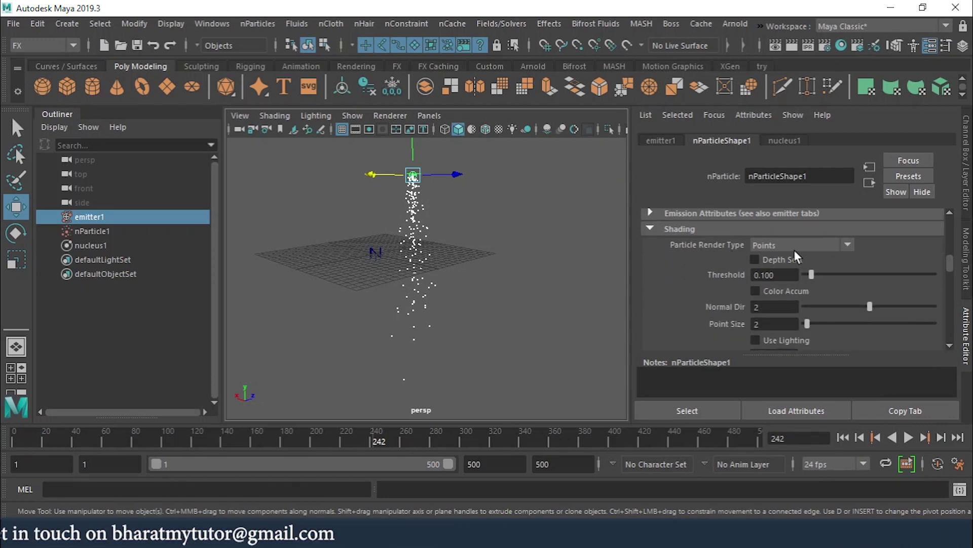
click(834, 247)
click(835, 248)
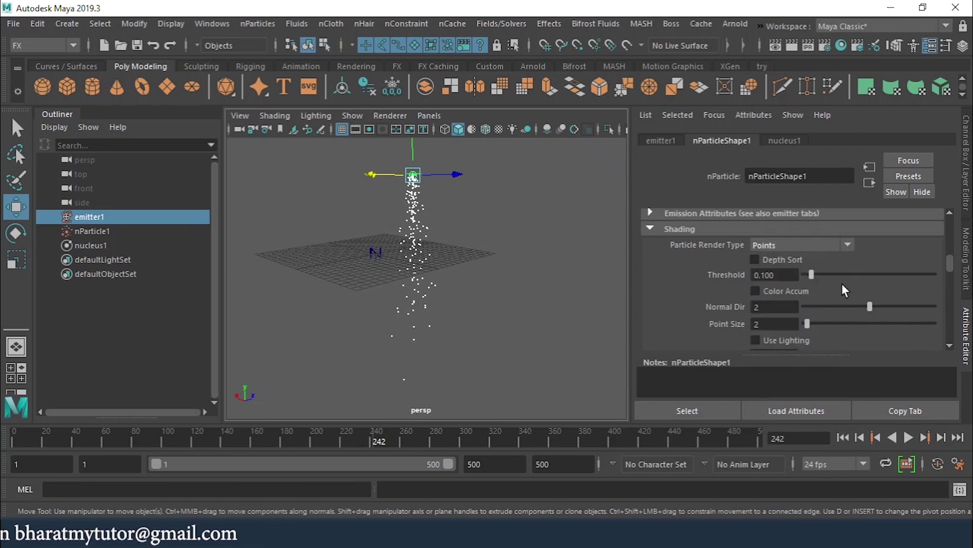
click(844, 438)
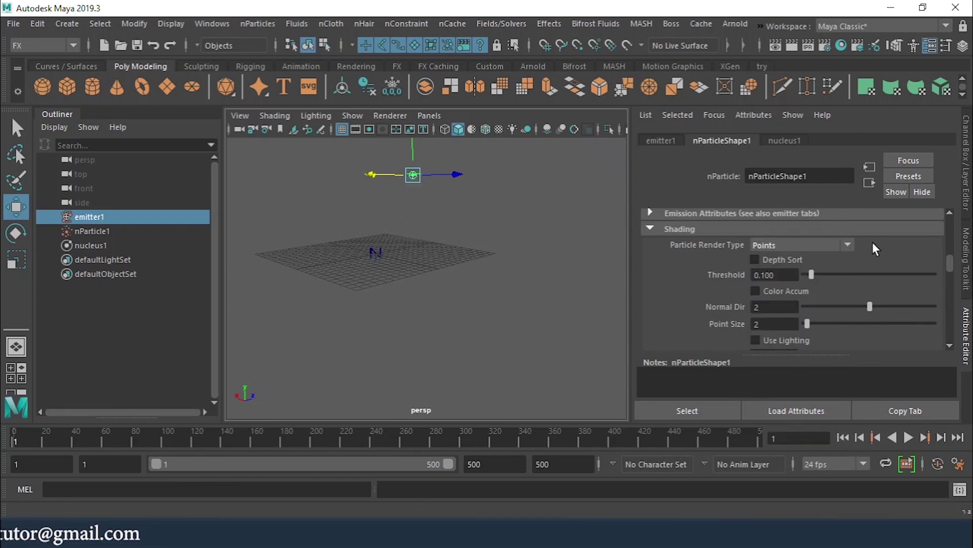
click(847, 248)
click(792, 321)
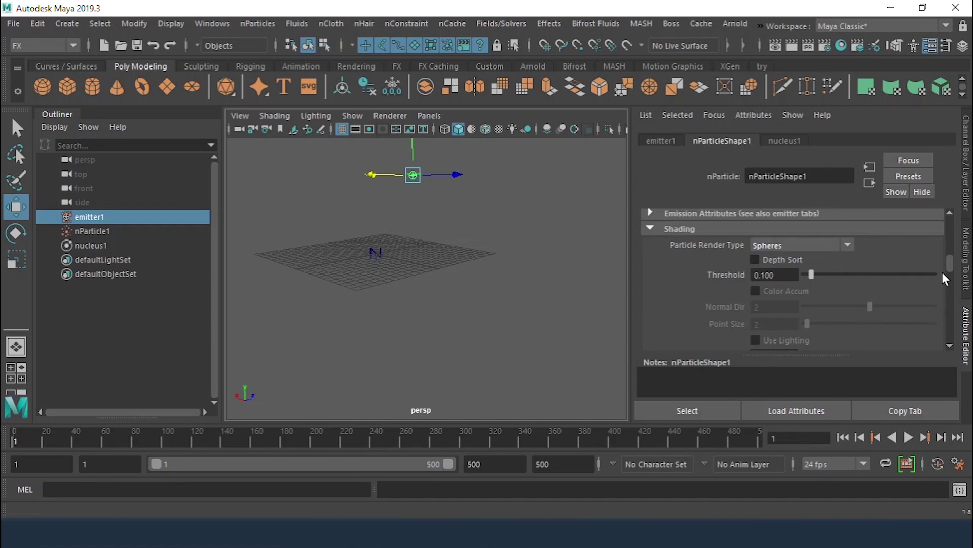
Play the simulation to view the sphere particles, stop it and return to the first frame
scroll(944, 277, down, 3)
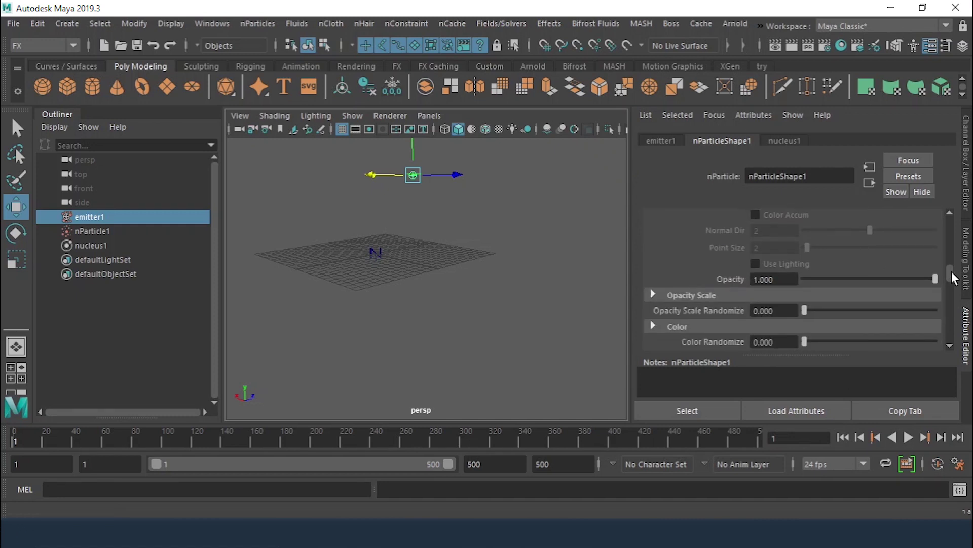
click(908, 437)
click(909, 437)
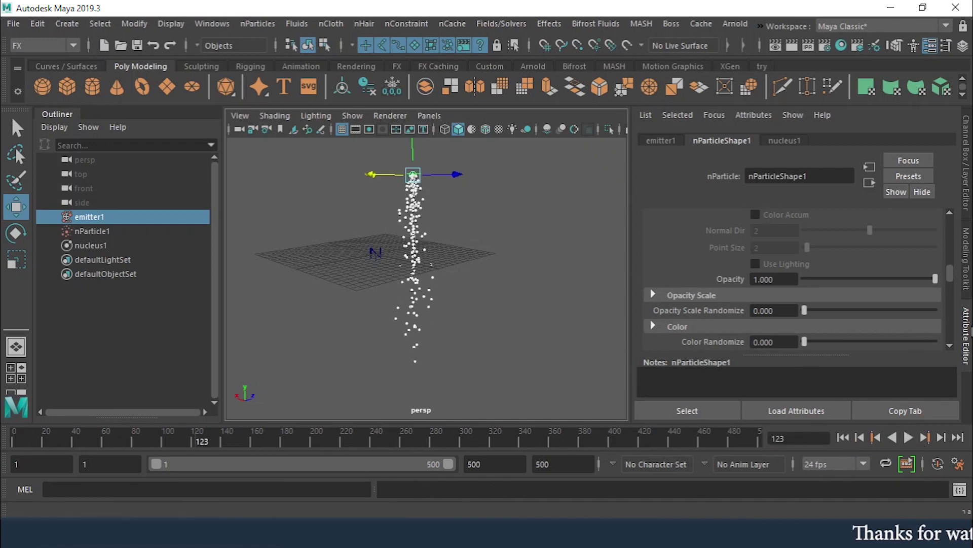
scroll(811, 315, up, 3)
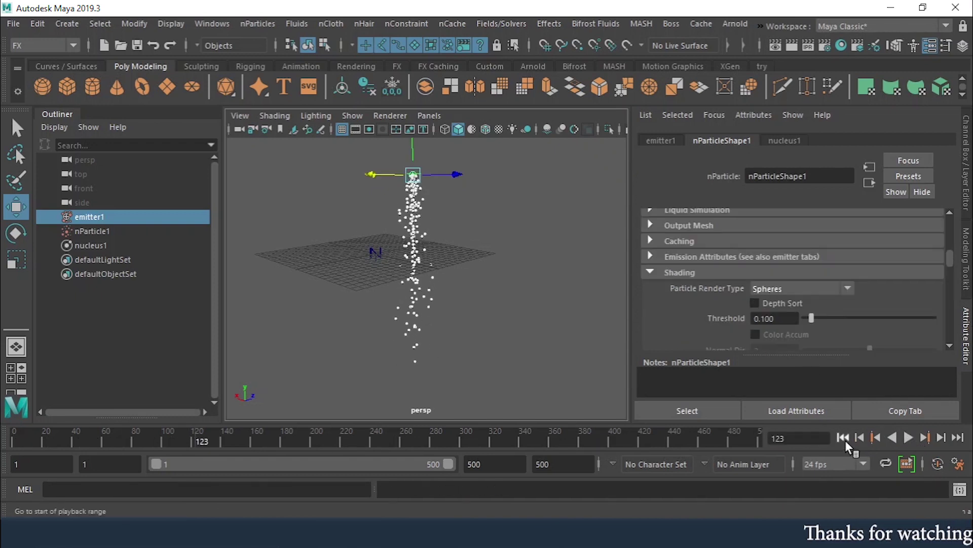
click(843, 437)
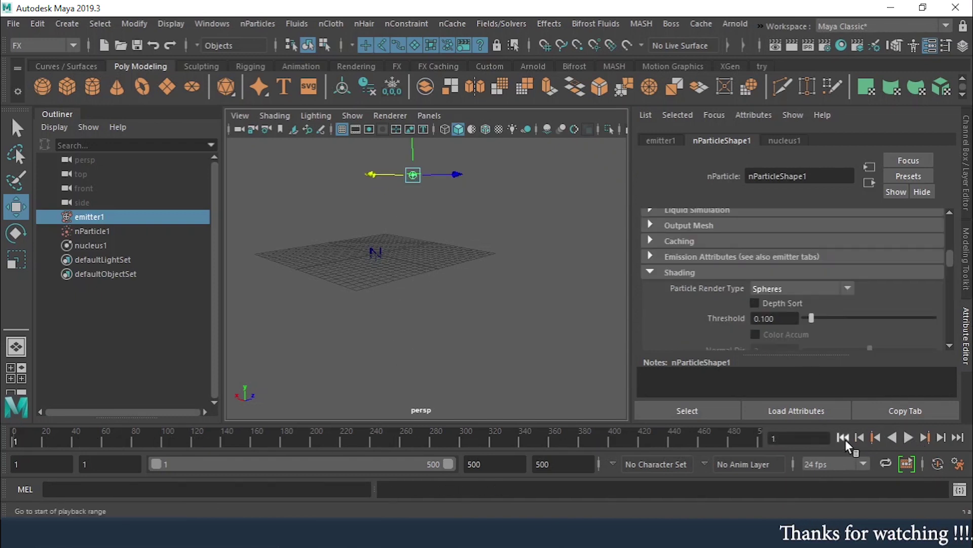
Play the simulation briefly, stop it and examine the falling sphere particles up close
click(909, 437)
click(908, 437)
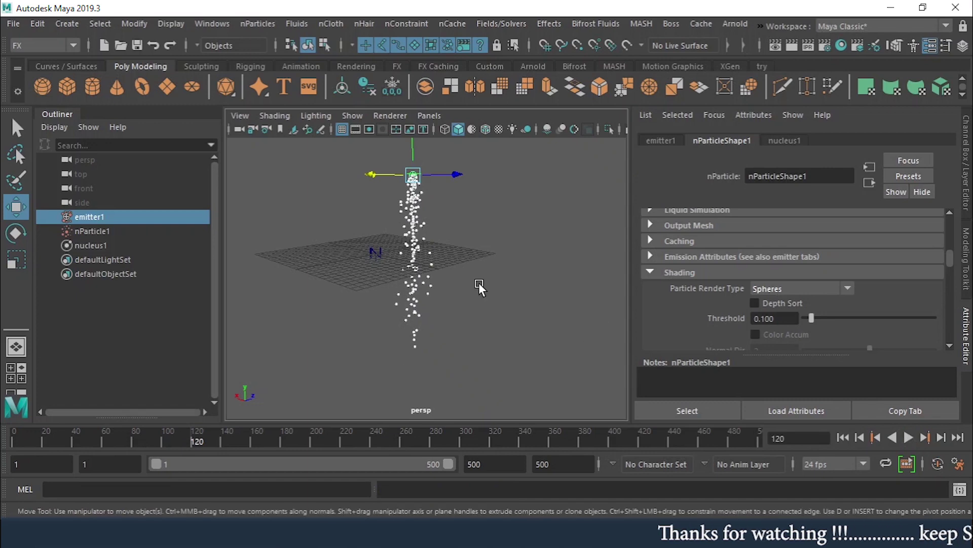
alt+right_drag(479, 281, 561, 291)
alt+right_drag(398, 222, 425, 271)
alt+drag(424, 271, 448, 288)
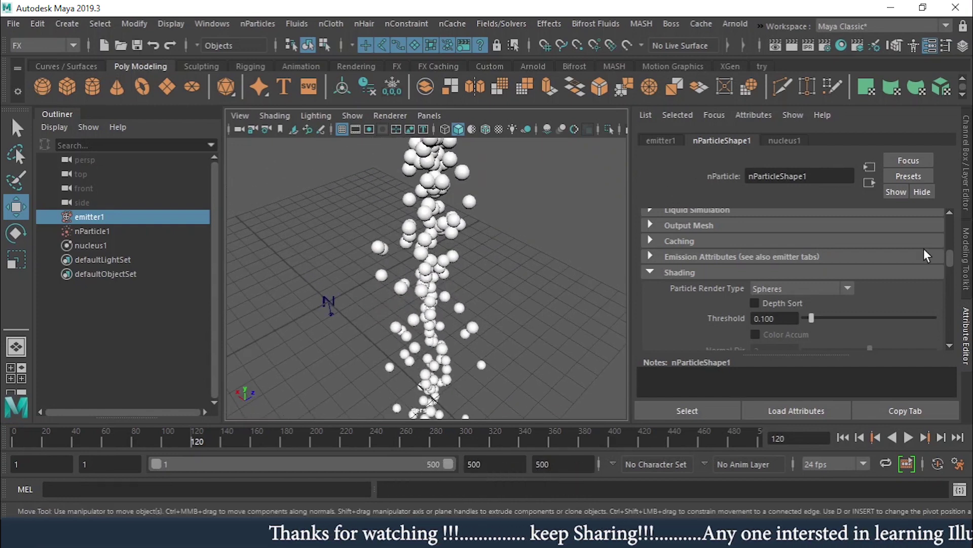
Expand the nParticle's Particle Size attributes and set the Radius to 0.3
scroll(947, 251, up, 1)
drag(947, 251, 947, 235)
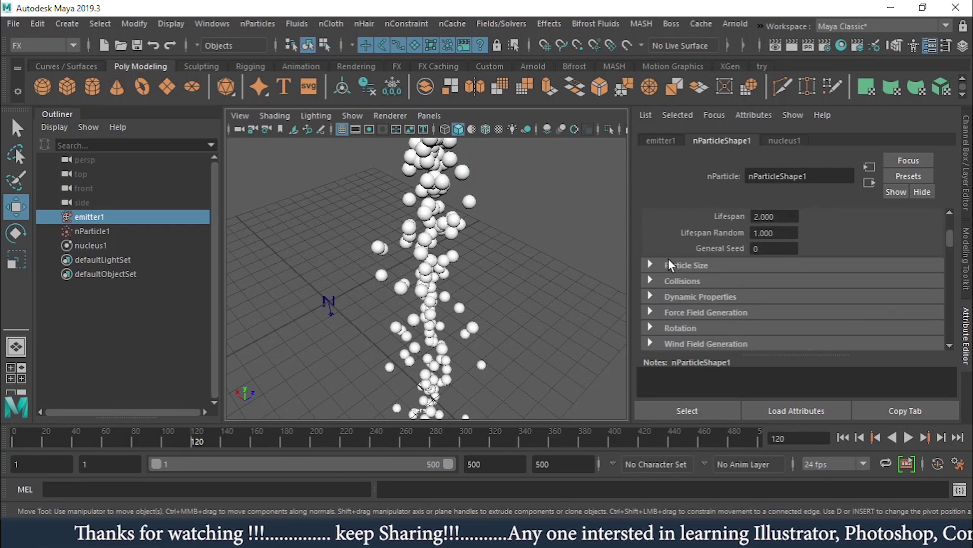
click(690, 265)
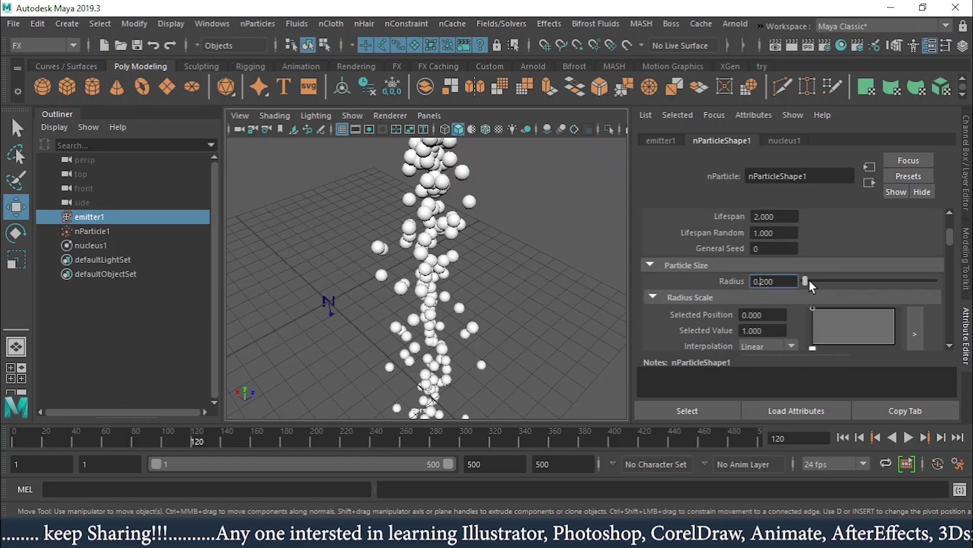
key(ctrl+z)
ctrl+drag(783, 280, 789, 278)
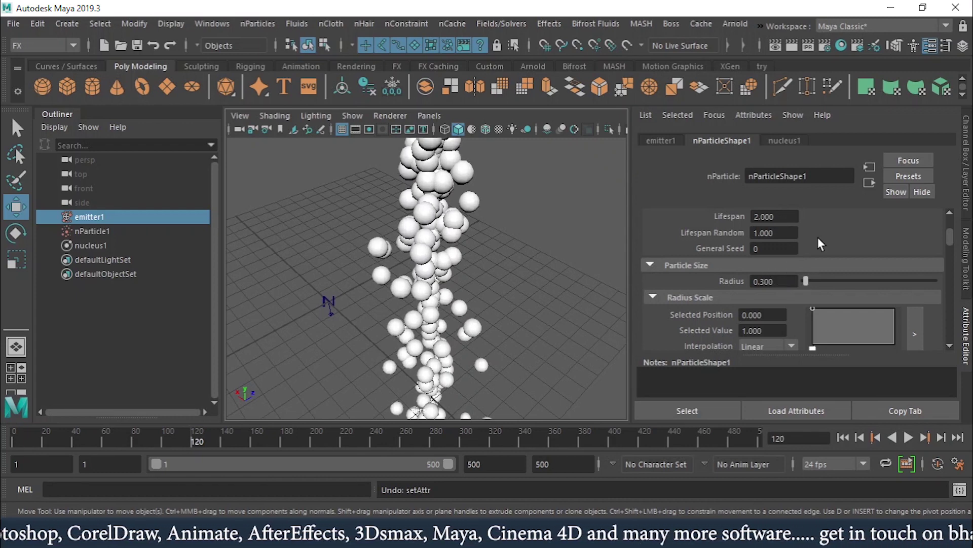
Add a point near the end of the Radius Scale ramp, at position 0.983 with value 0.1
alt+drag(508, 275, 491, 248)
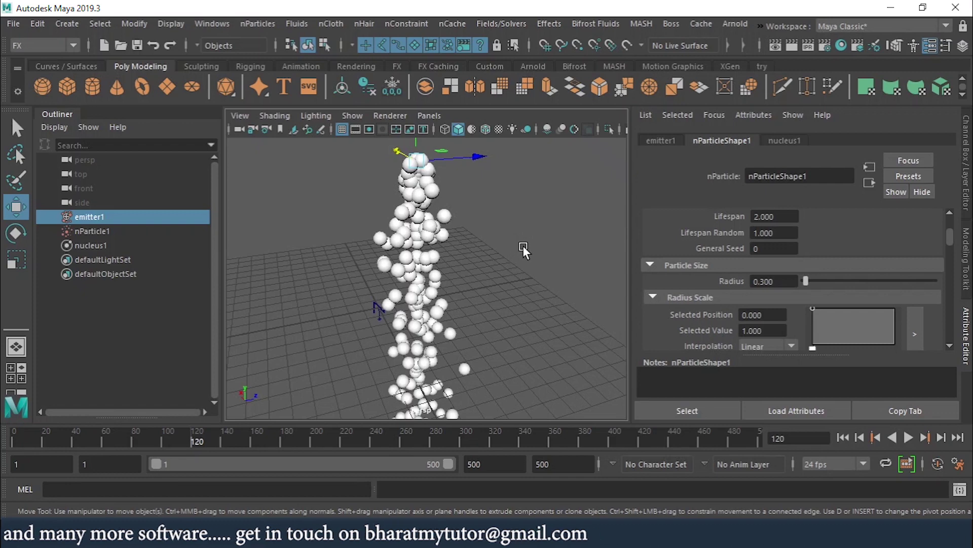
alt+drag(522, 245, 555, 297)
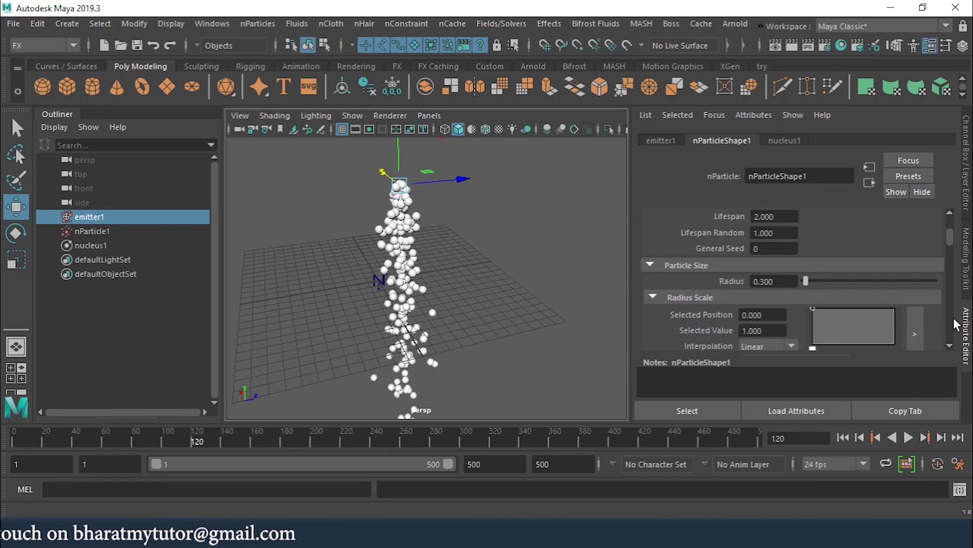
click(950, 346)
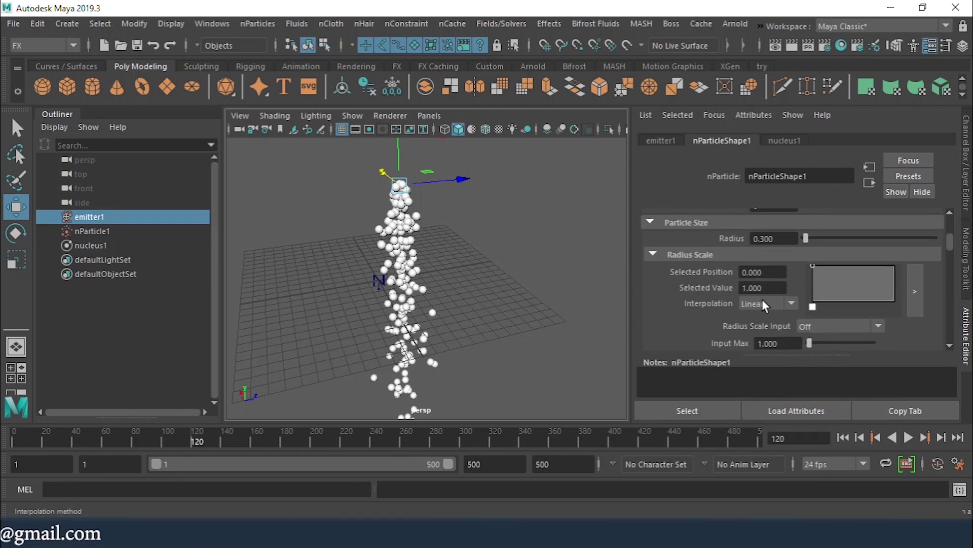
drag(890, 293, 893, 297)
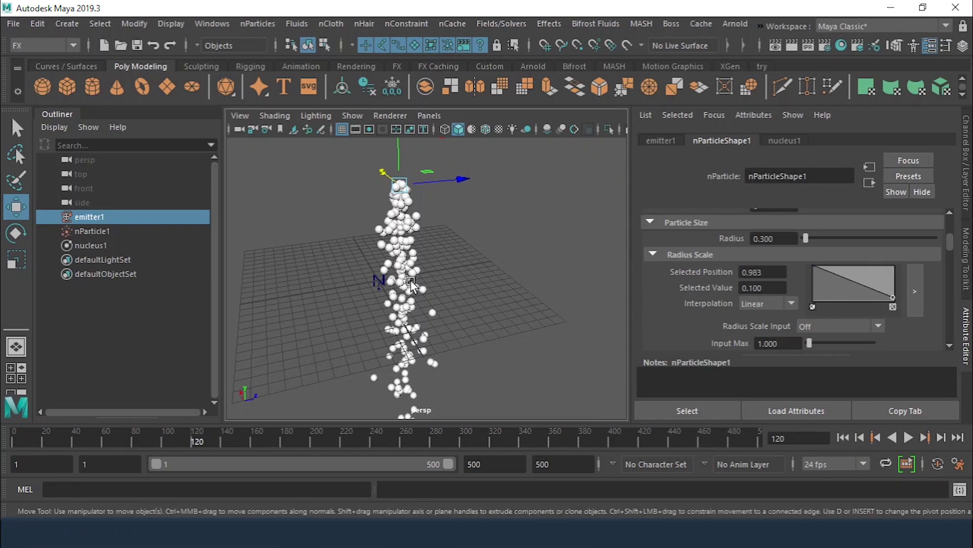
Set the particle Radius to 0.65 and replay the simulation from the first frame
right_click(784, 240)
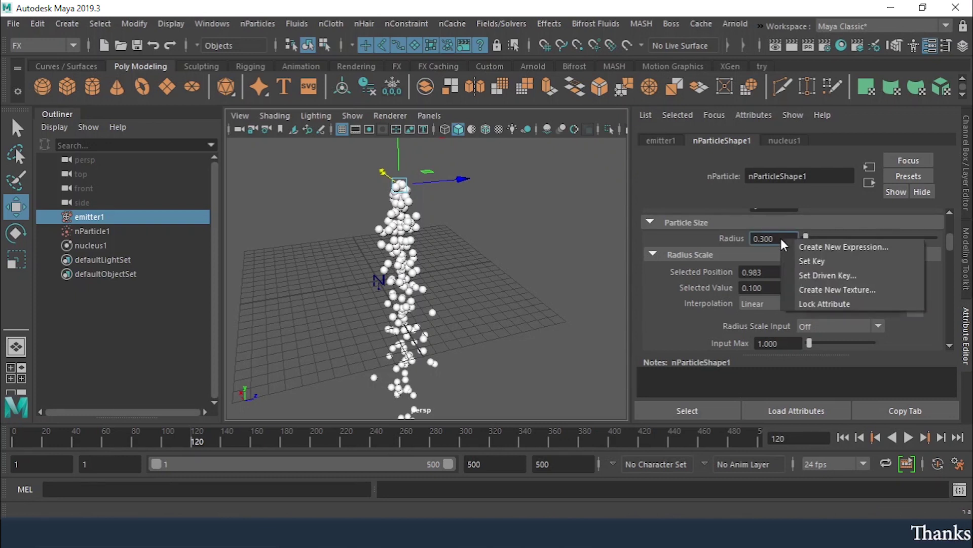
key(Escape)
key(ctrl+z)
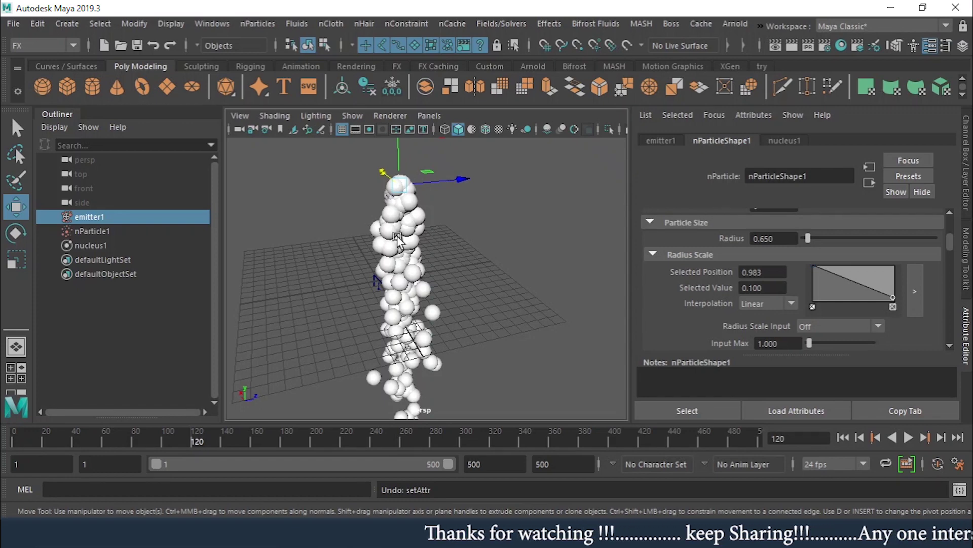
click(842, 438)
click(908, 437)
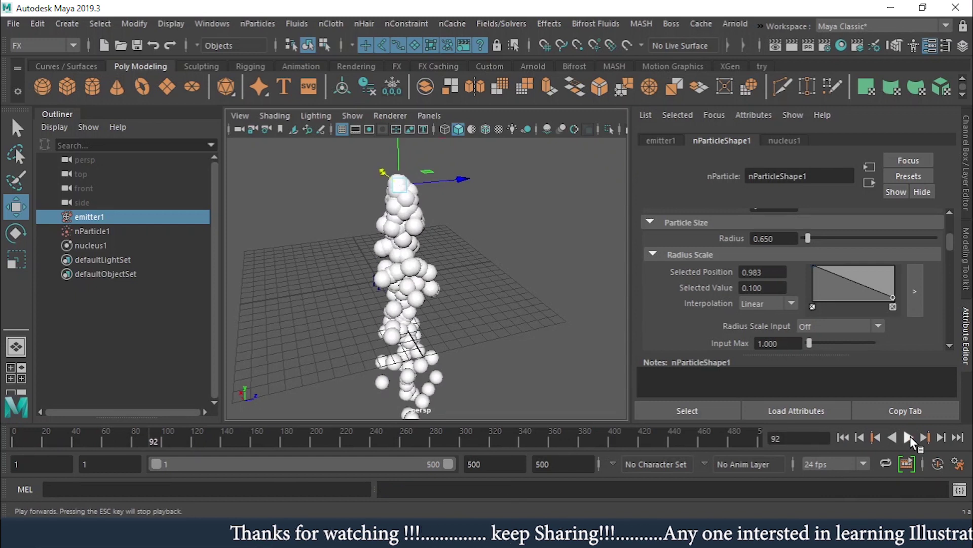